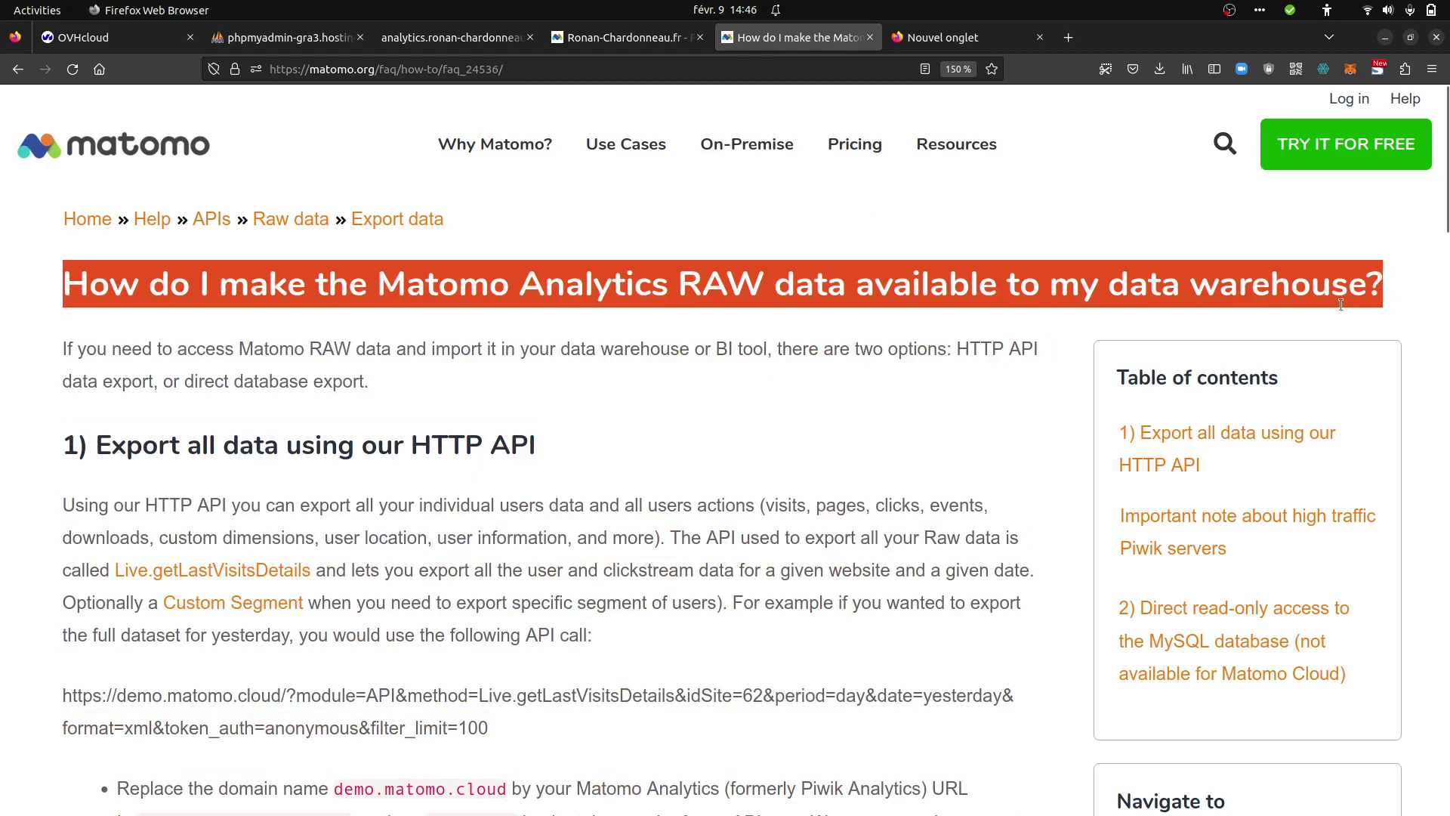
# - Review the Matomo FAQ's two raw data export options, the HTTP API and direct MySQL access, including the example SQL query
pyautogui.click(718, 387)
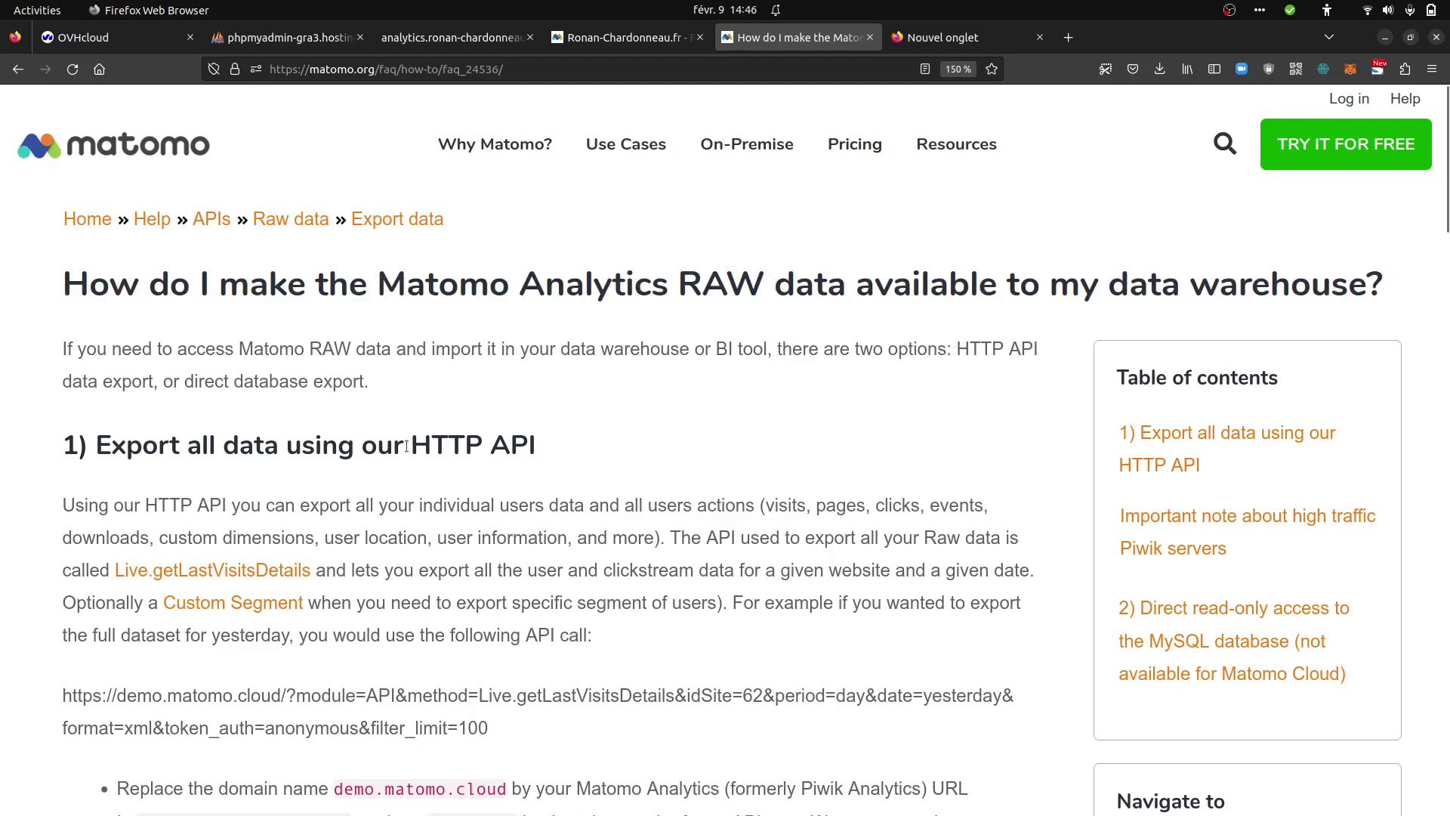
pyautogui.moveTo(407, 447); pyautogui.dragTo(556, 479)
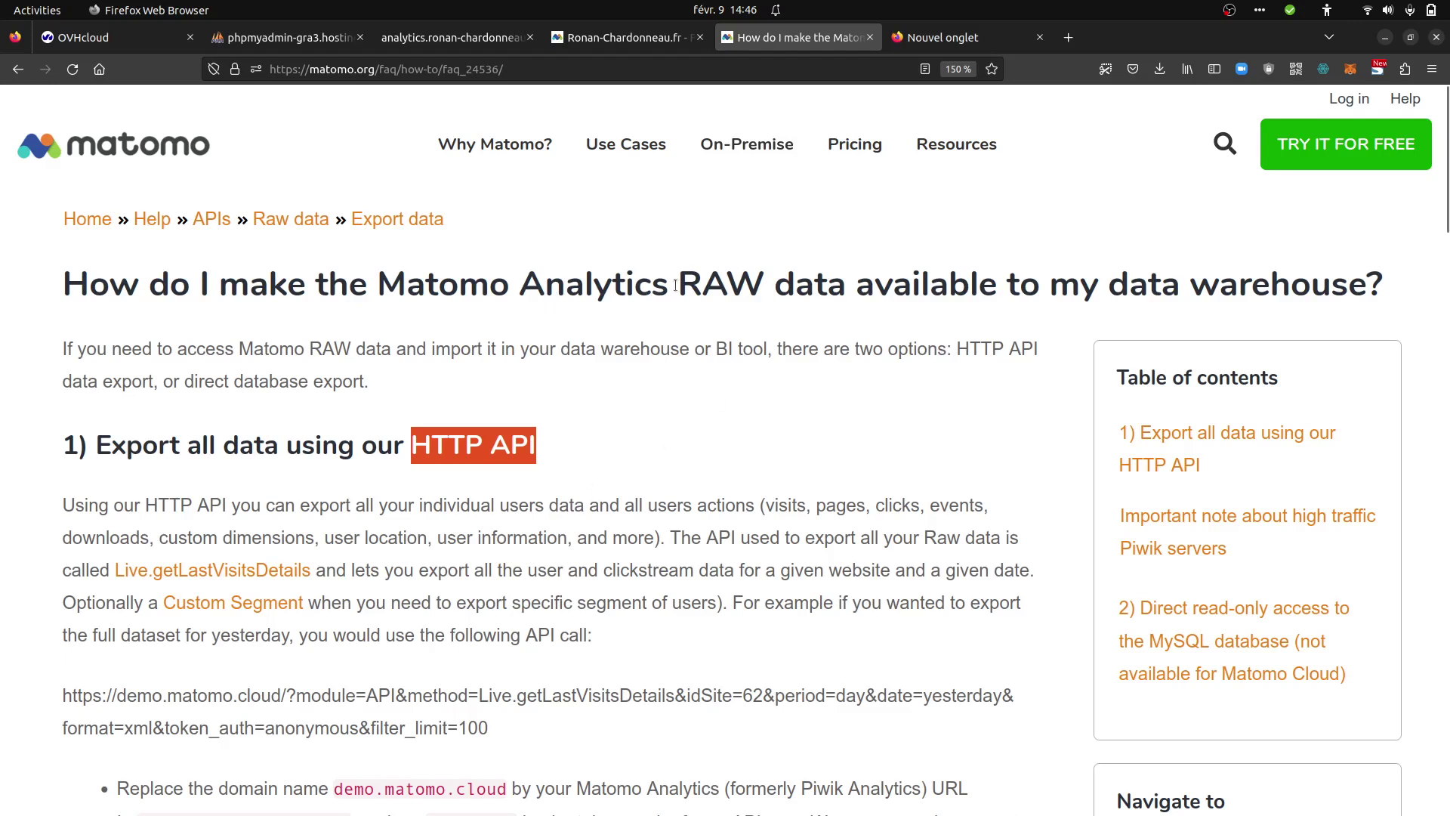
pyautogui.moveTo(679, 284); pyautogui.dragTo(844, 284)
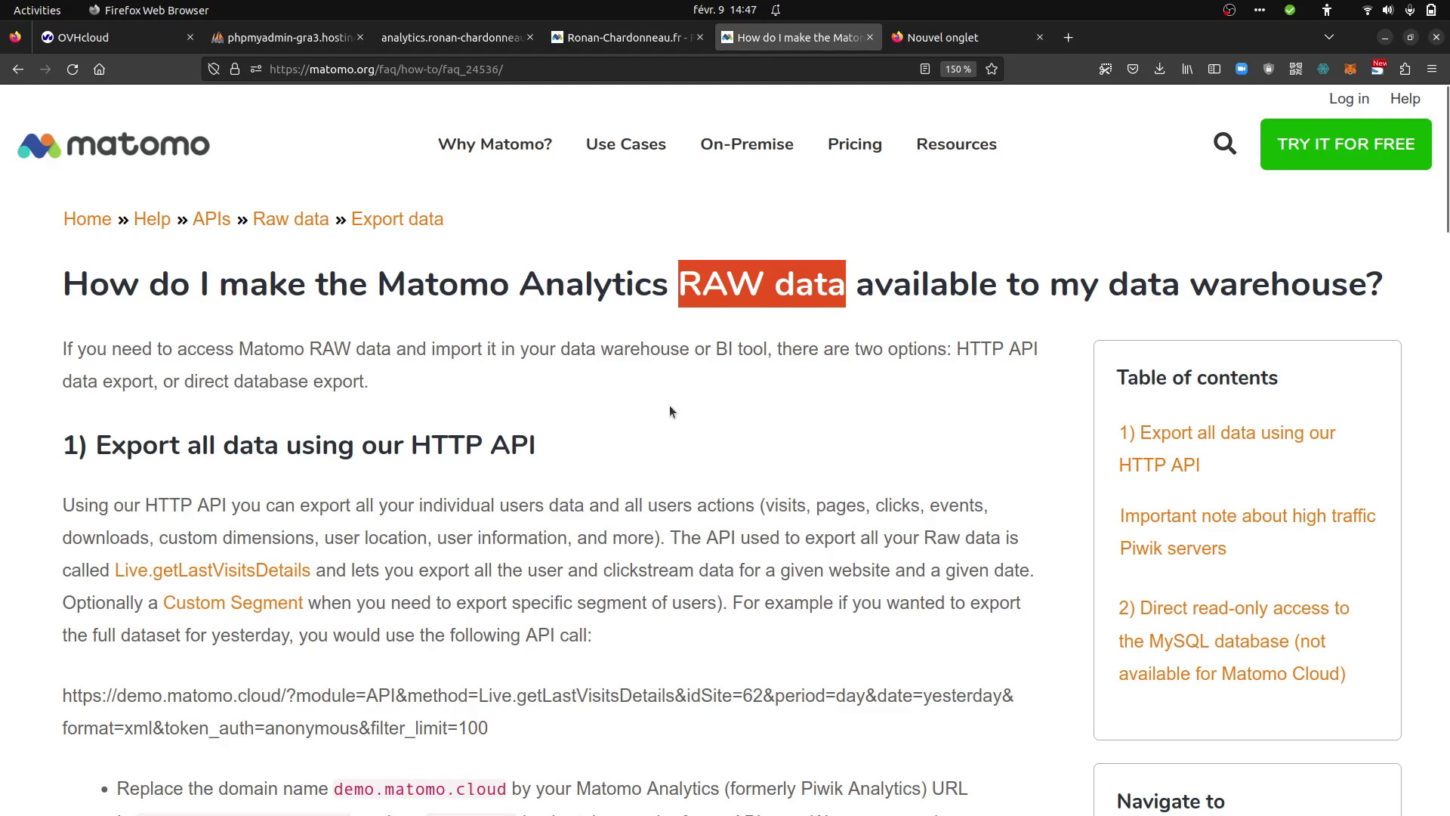
pyautogui.scroll(-10, 623, 459)
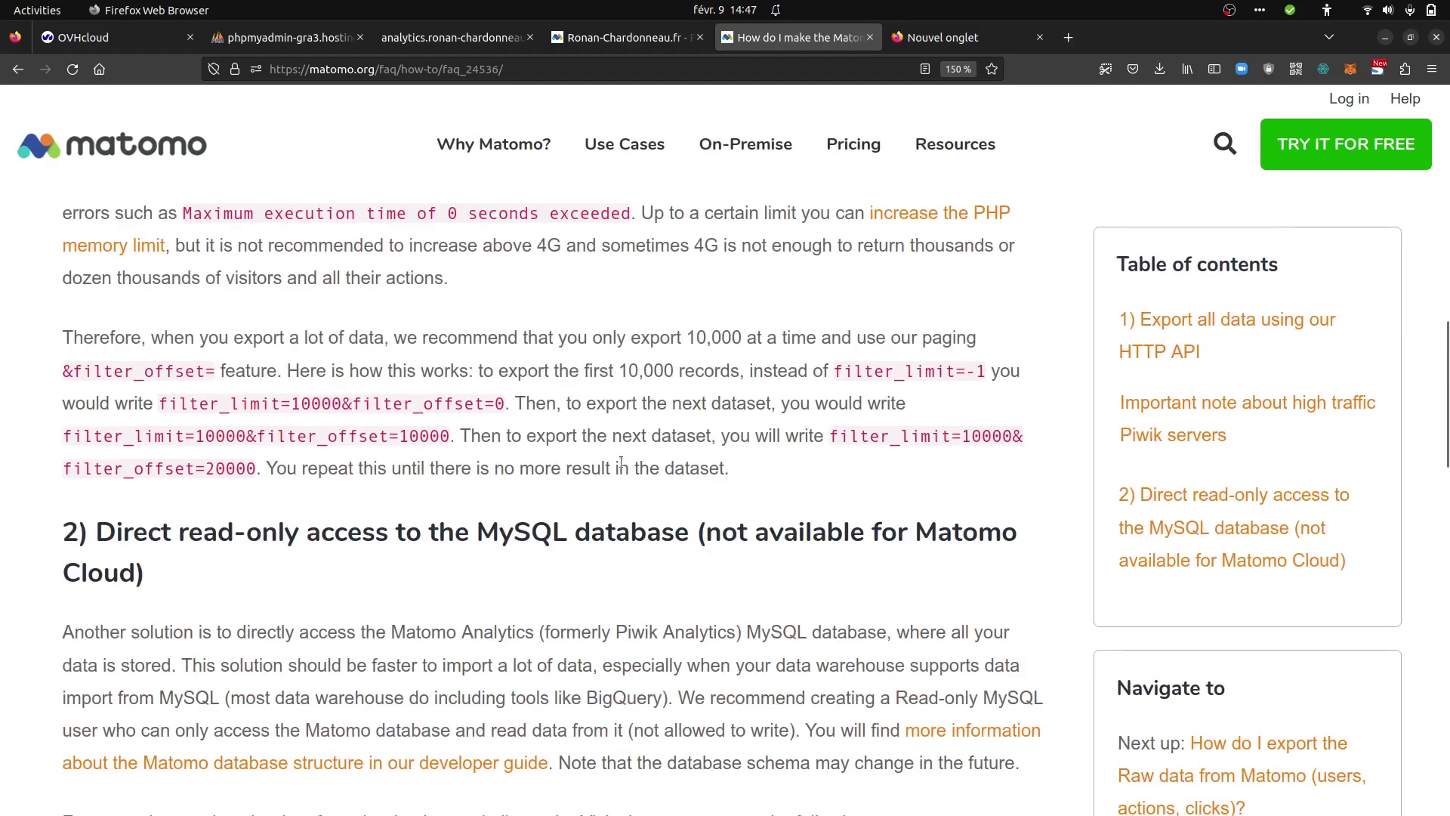
pyautogui.scroll(-5, 621, 462)
pyautogui.scroll(2, 580, 408)
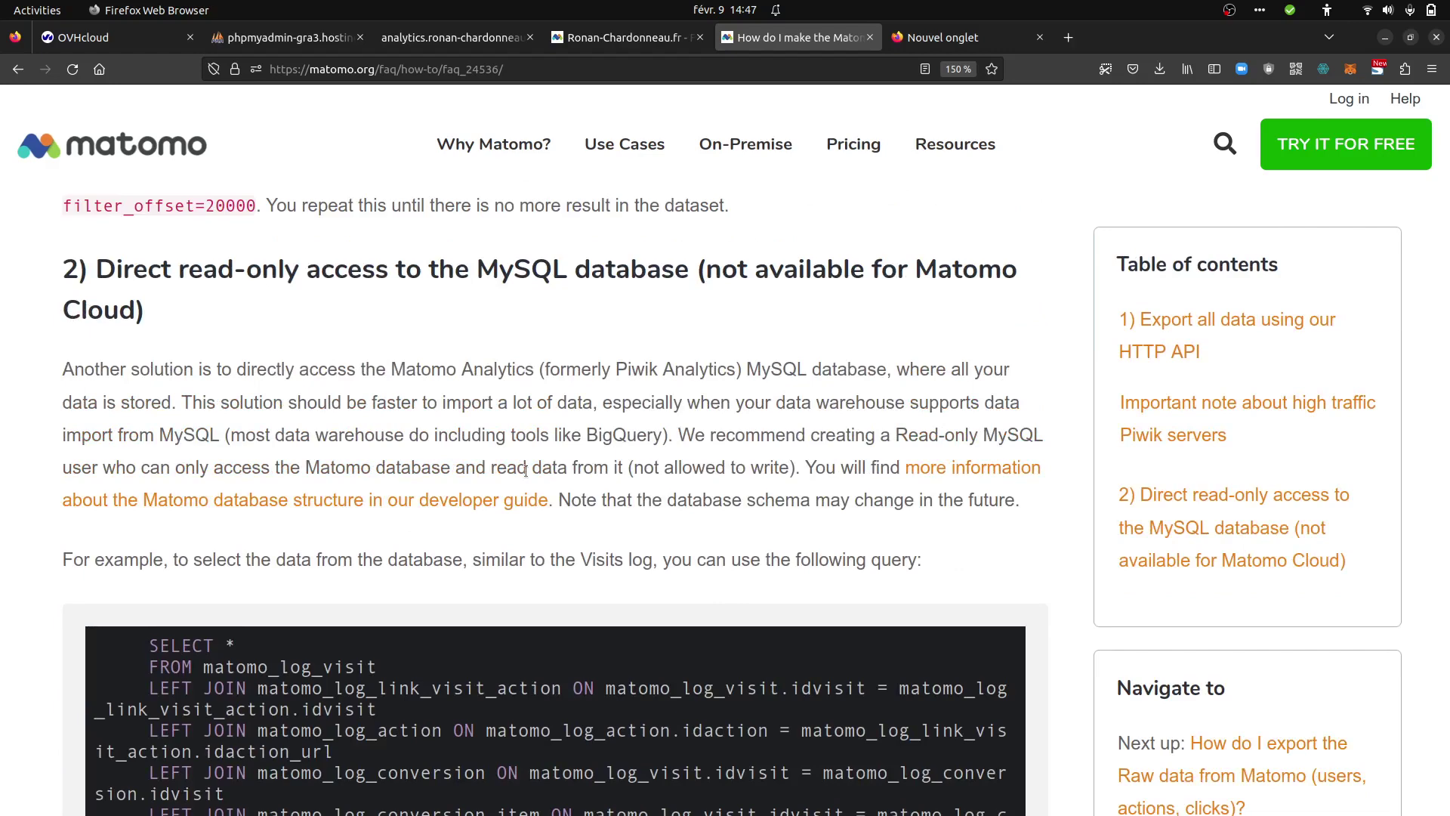
pyautogui.scroll(-3, 526, 469)
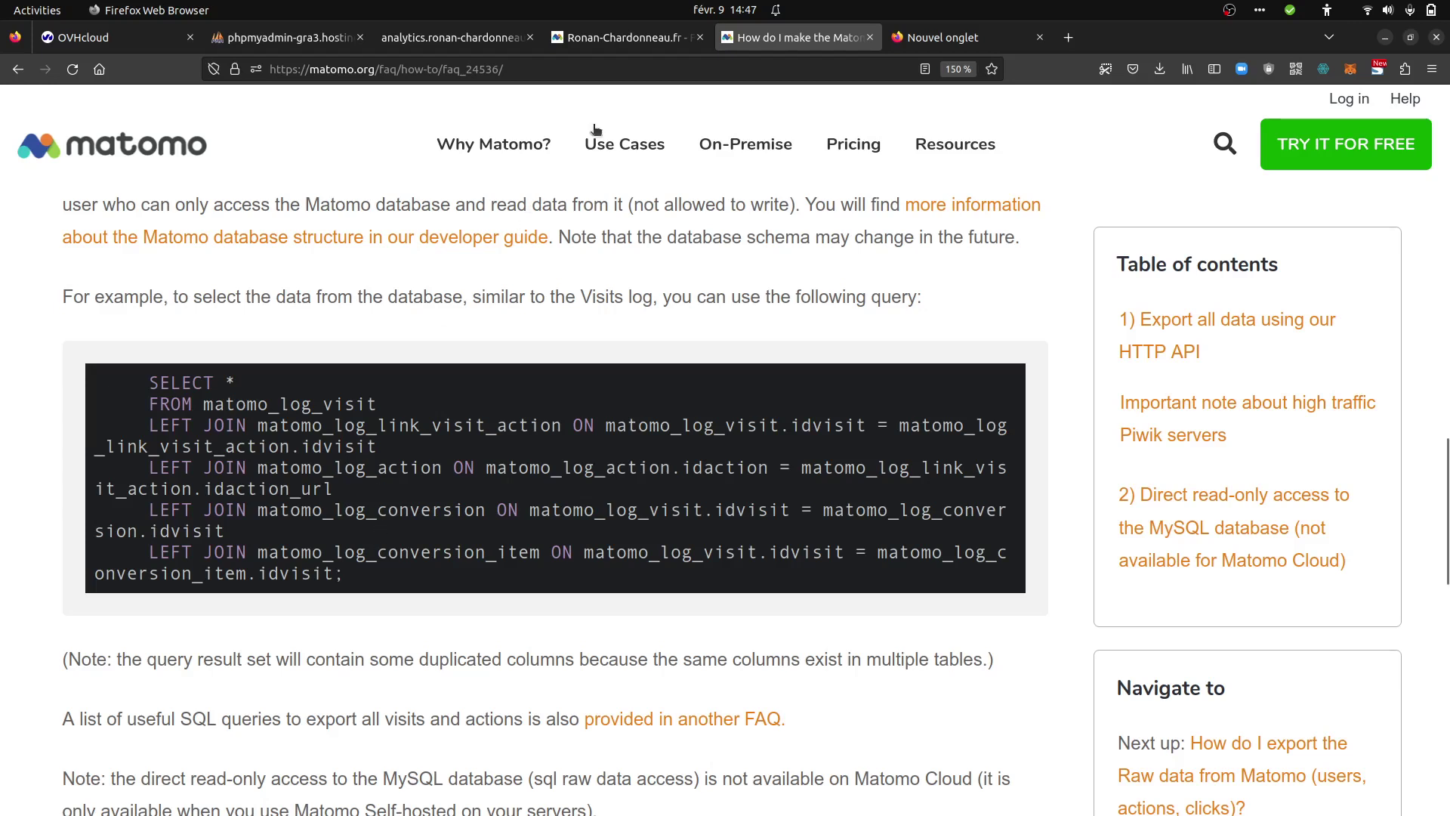
# - View the Visits Over Time graph in Matomo, and switch to Chromium to check the Matomo database schema guide
pyautogui.click(604, 42)
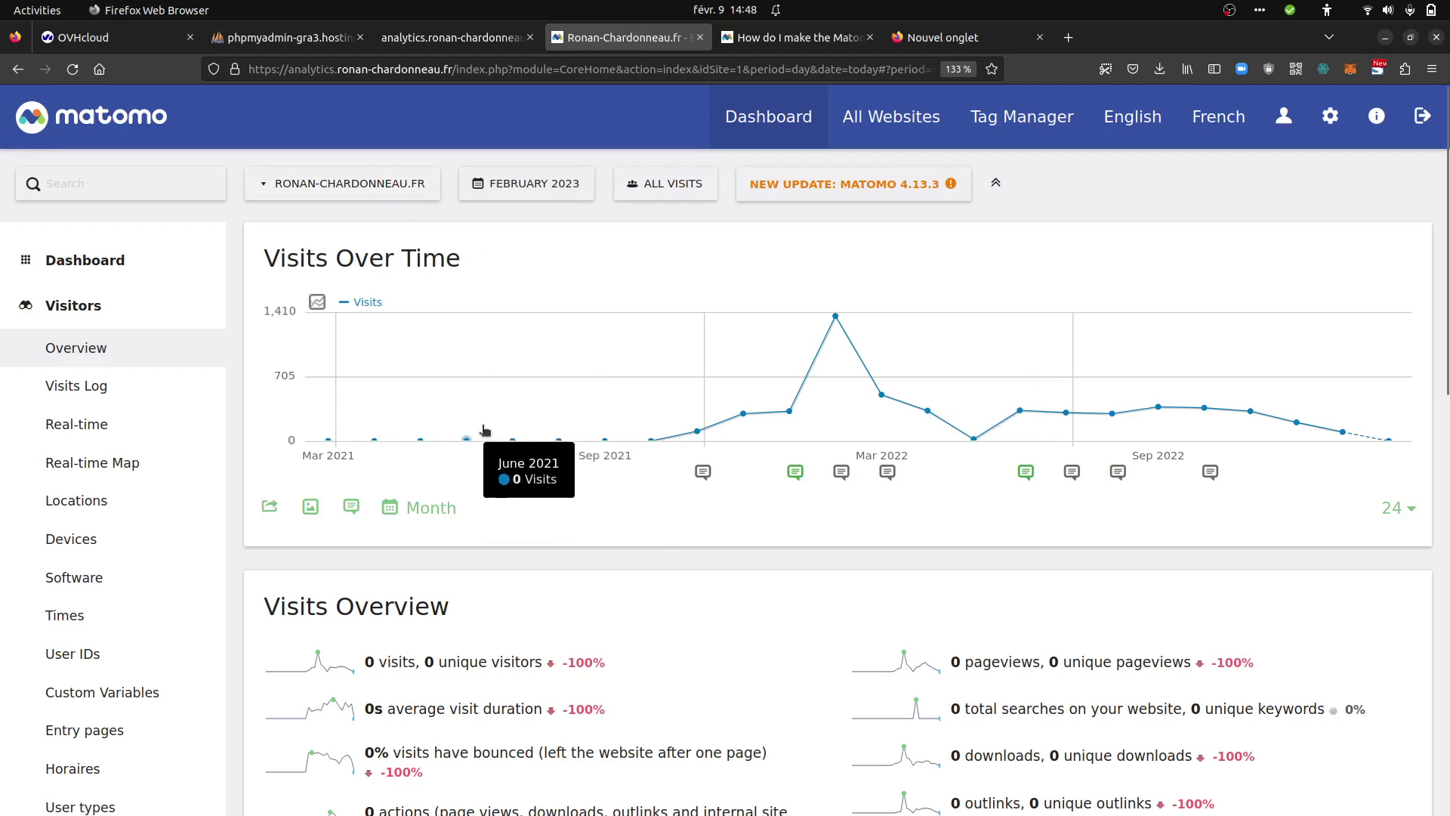
pyautogui.moveTo(2, 303)
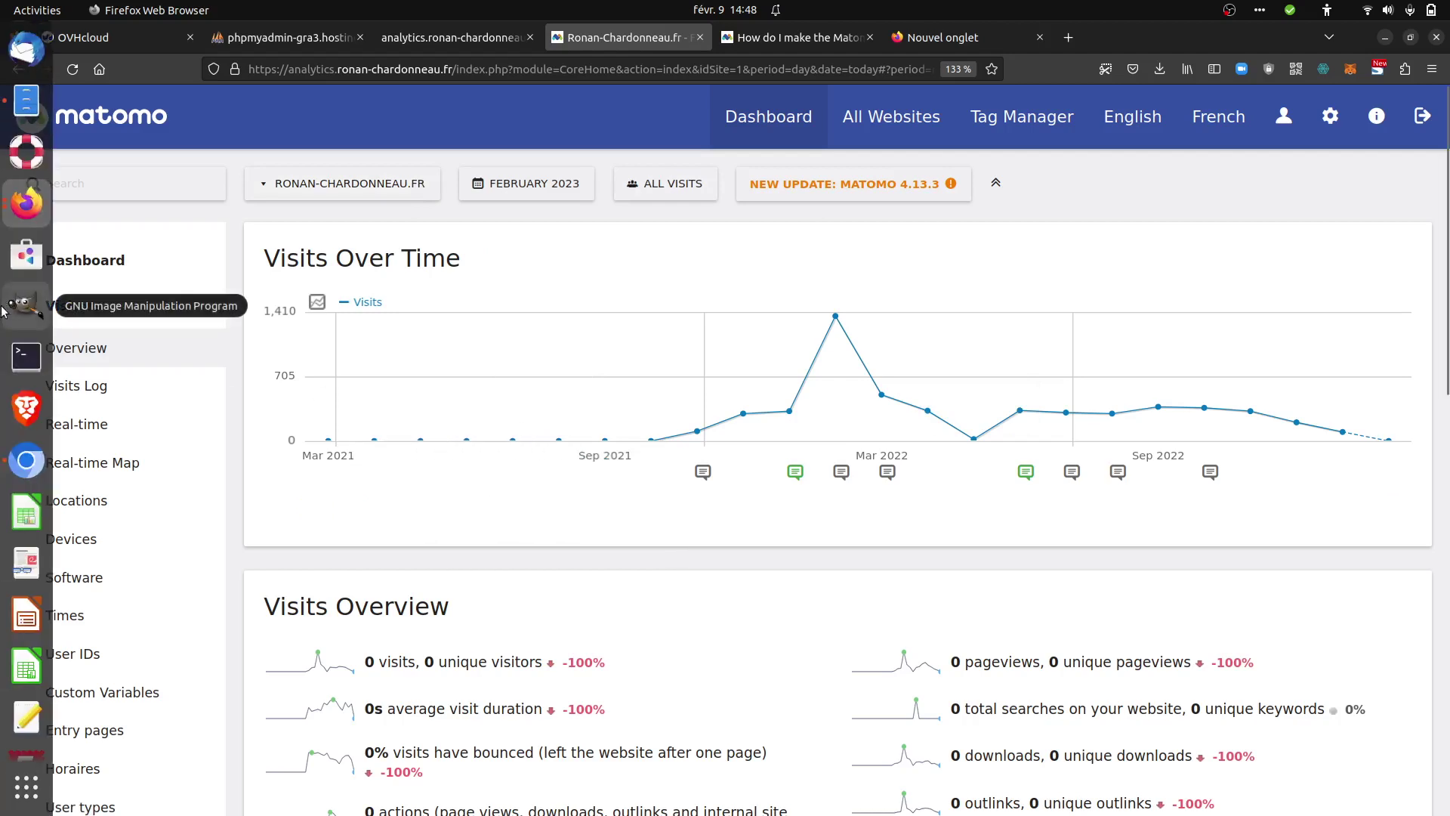
pyautogui.click(27, 460)
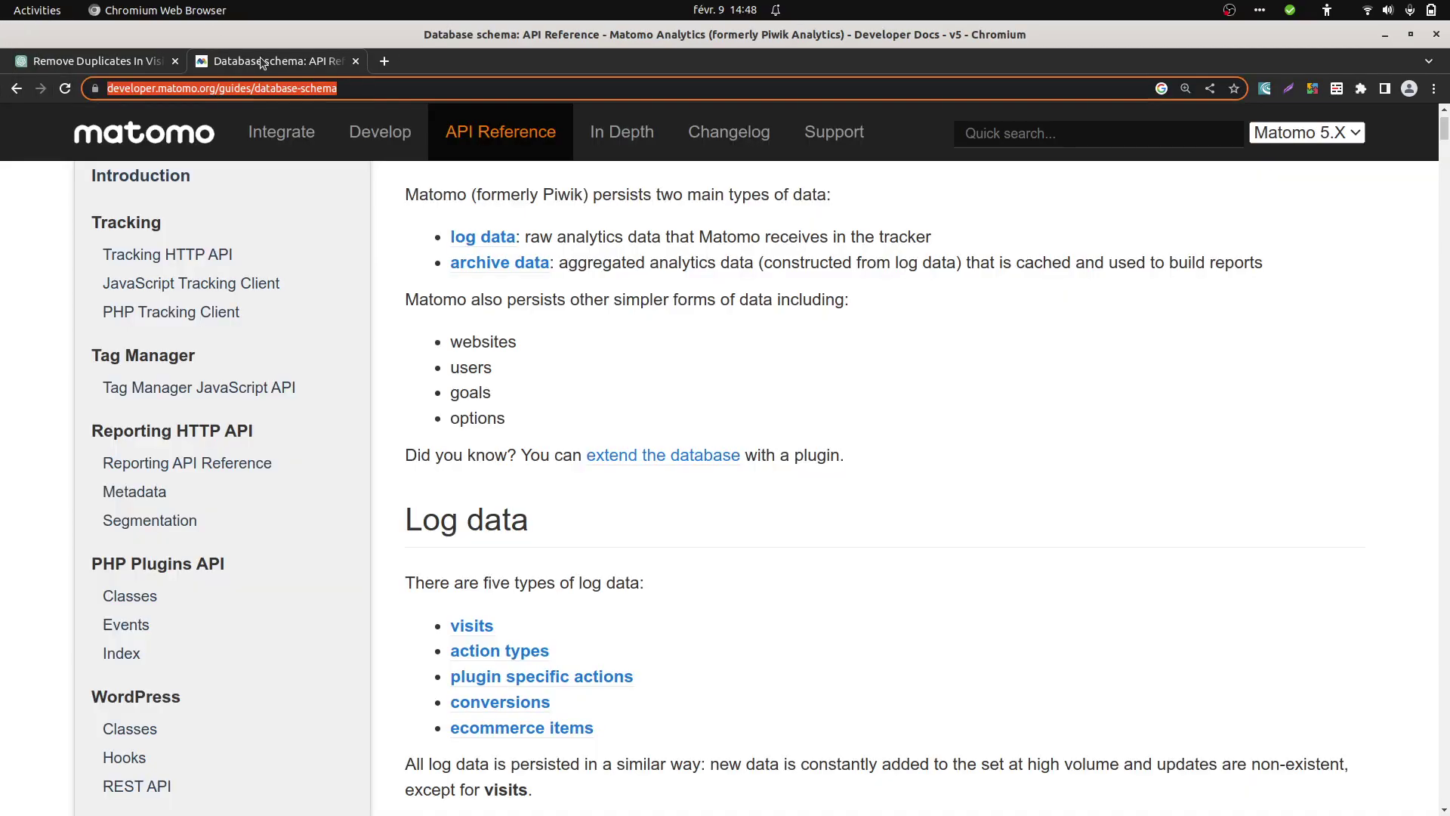
pyautogui.click(264, 62)
pyautogui.click(224, 79)
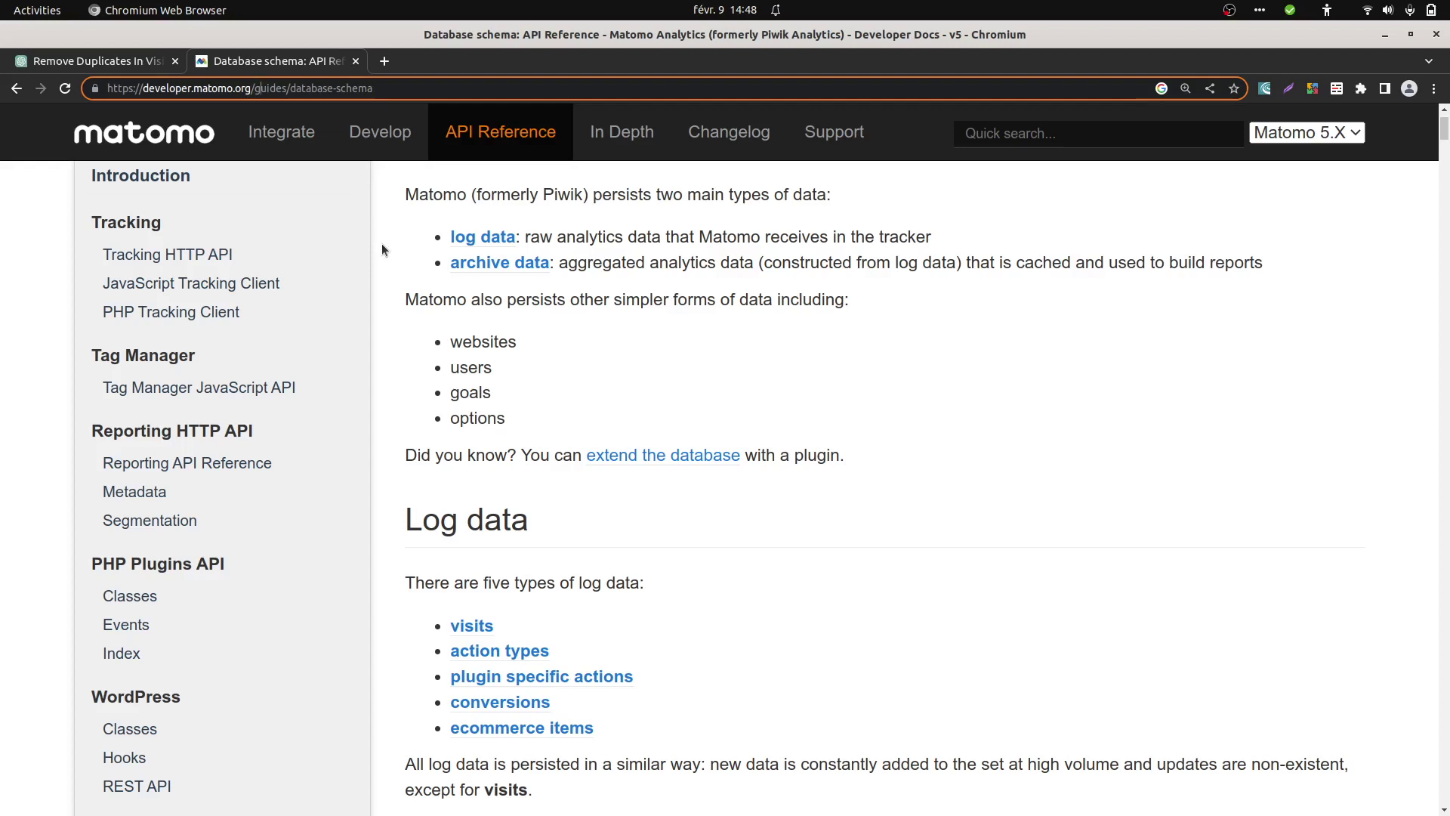
# - Review the SQL Website Visit Overview conversation in ChatGPT and copy its corrected monthly visits query that uses DATE_FORMAT
pyautogui.click(135, 62)
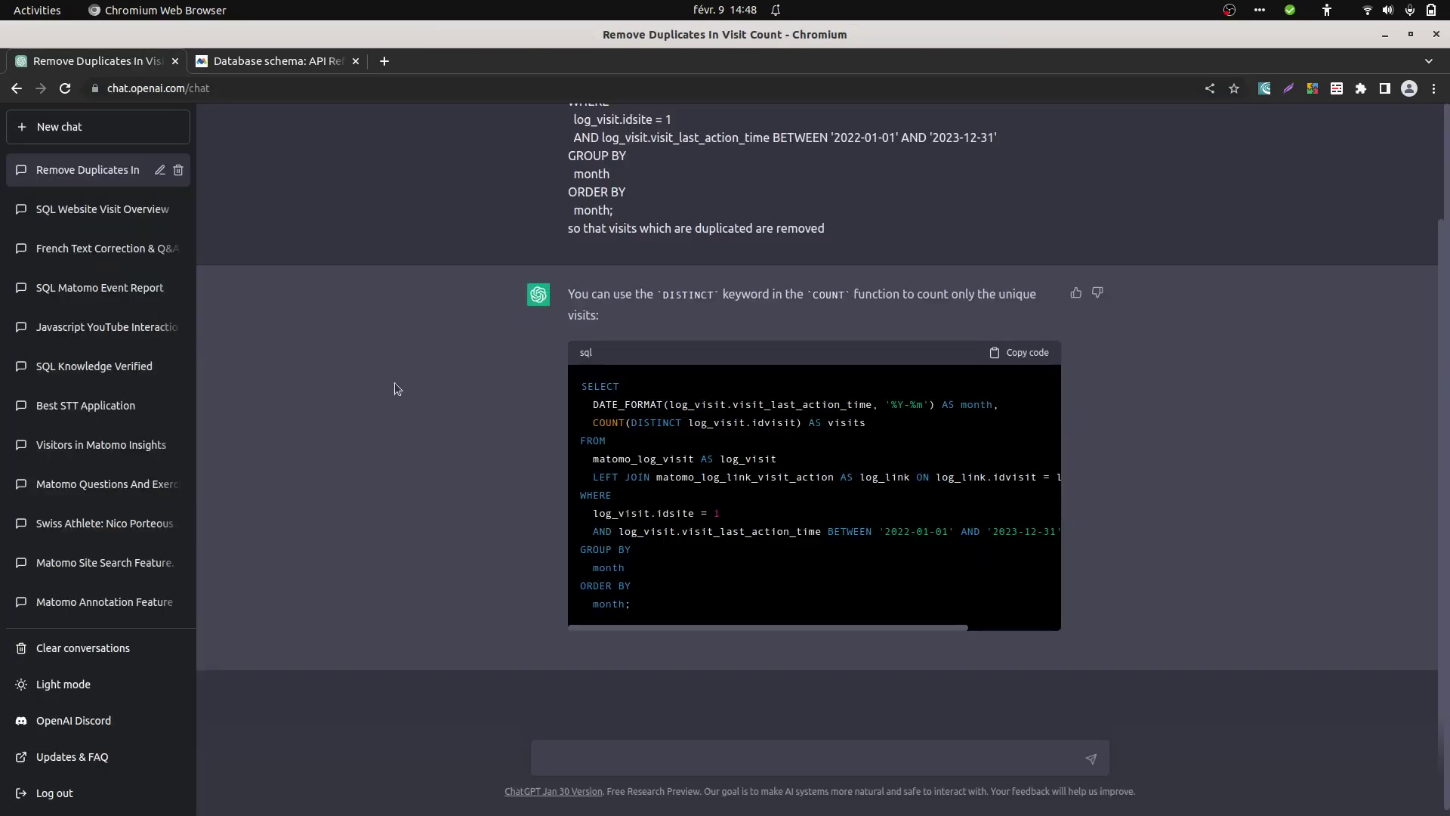
pyautogui.scroll(2, 400, 583)
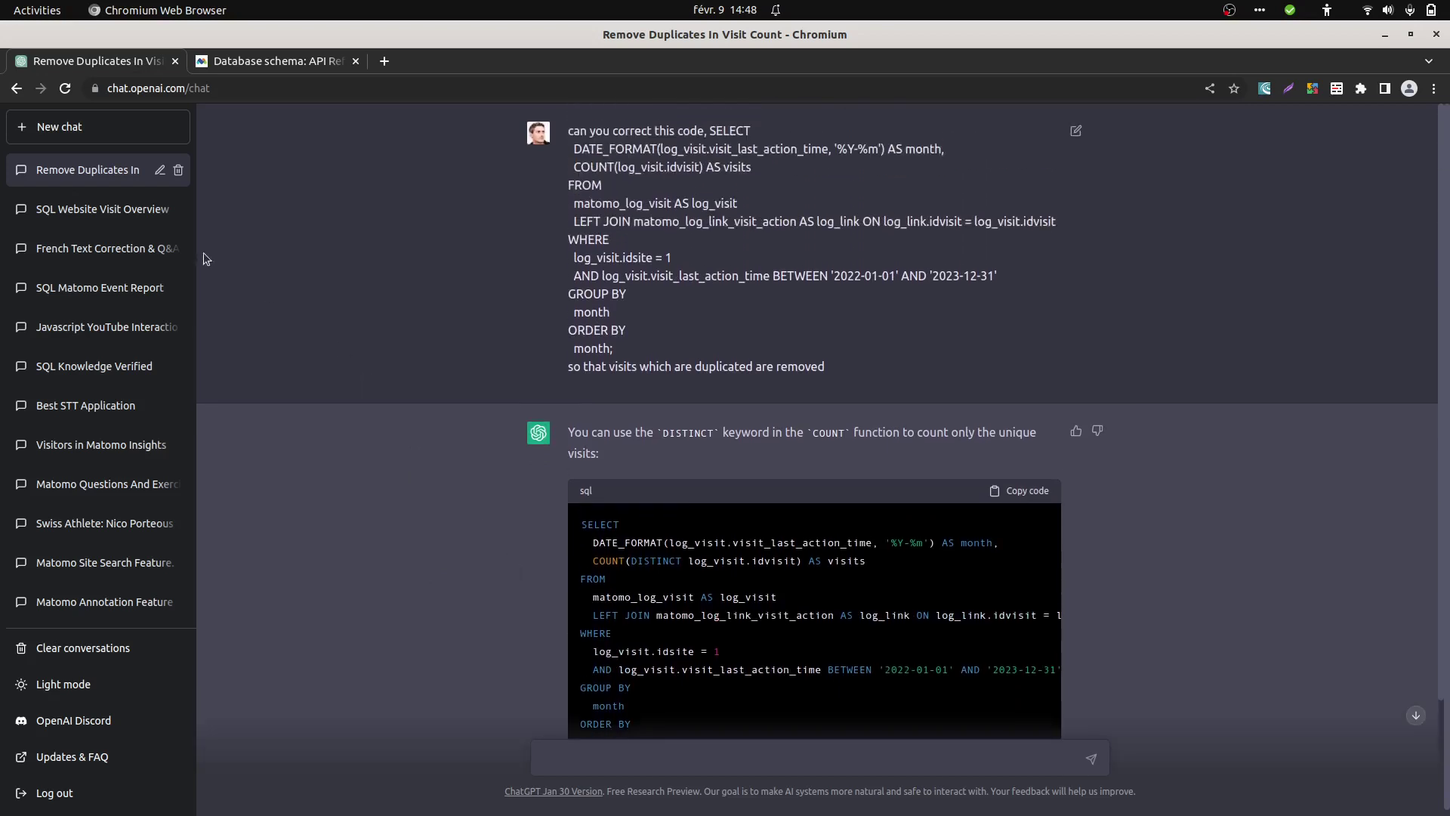
pyautogui.click(102, 207)
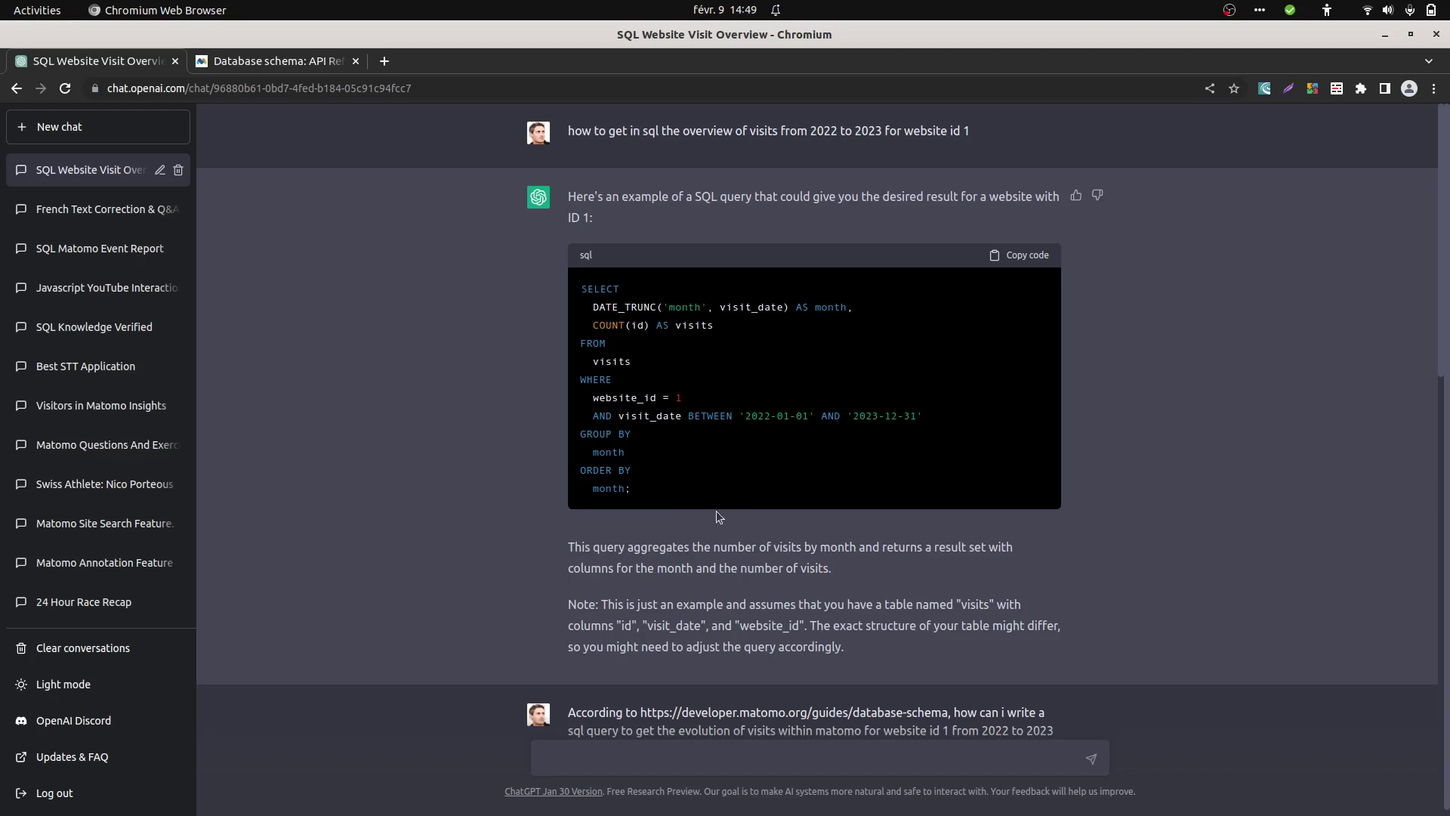
pyautogui.scroll(-6, 716, 517)
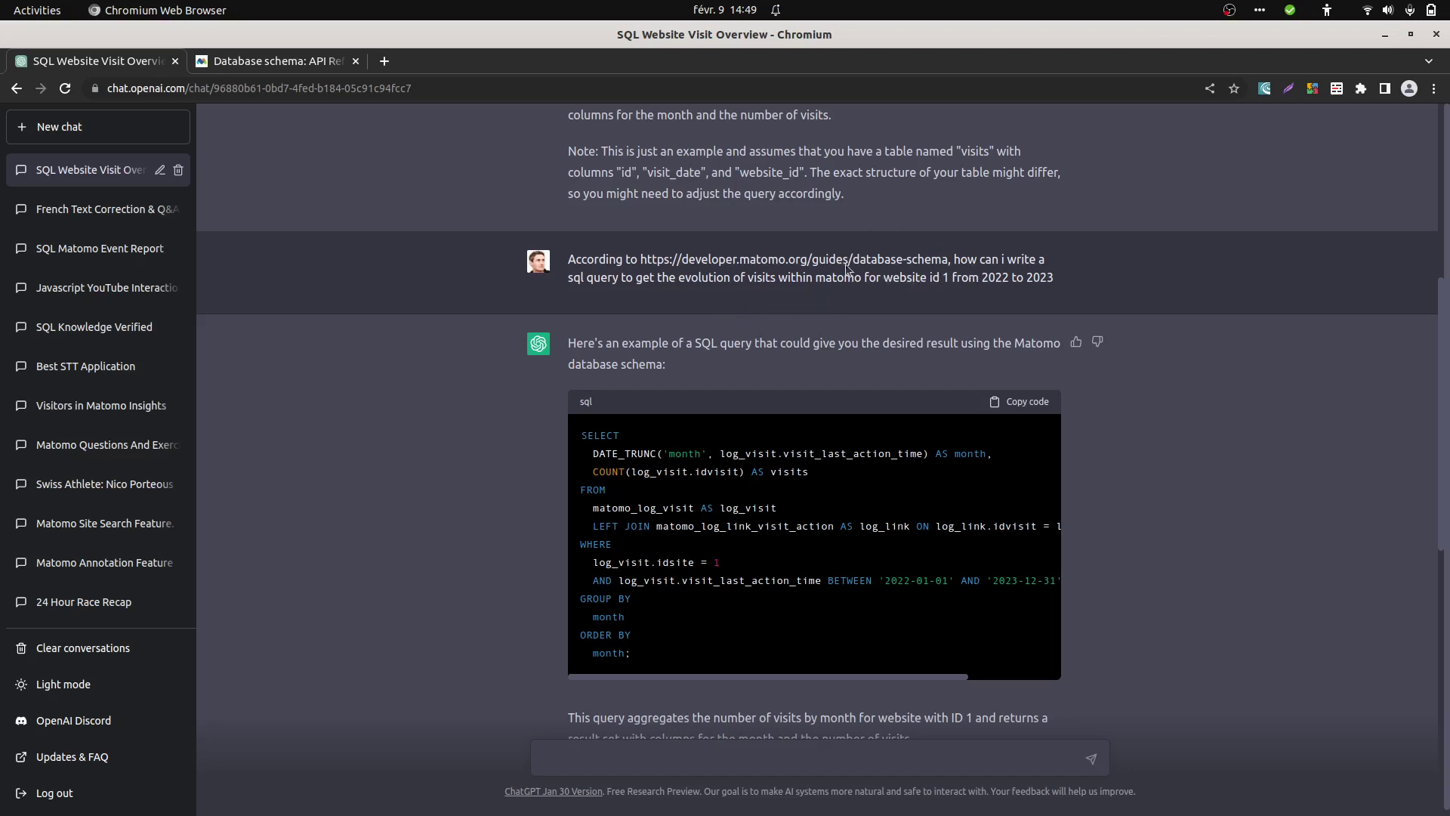
pyautogui.scroll(3, 800, 260)
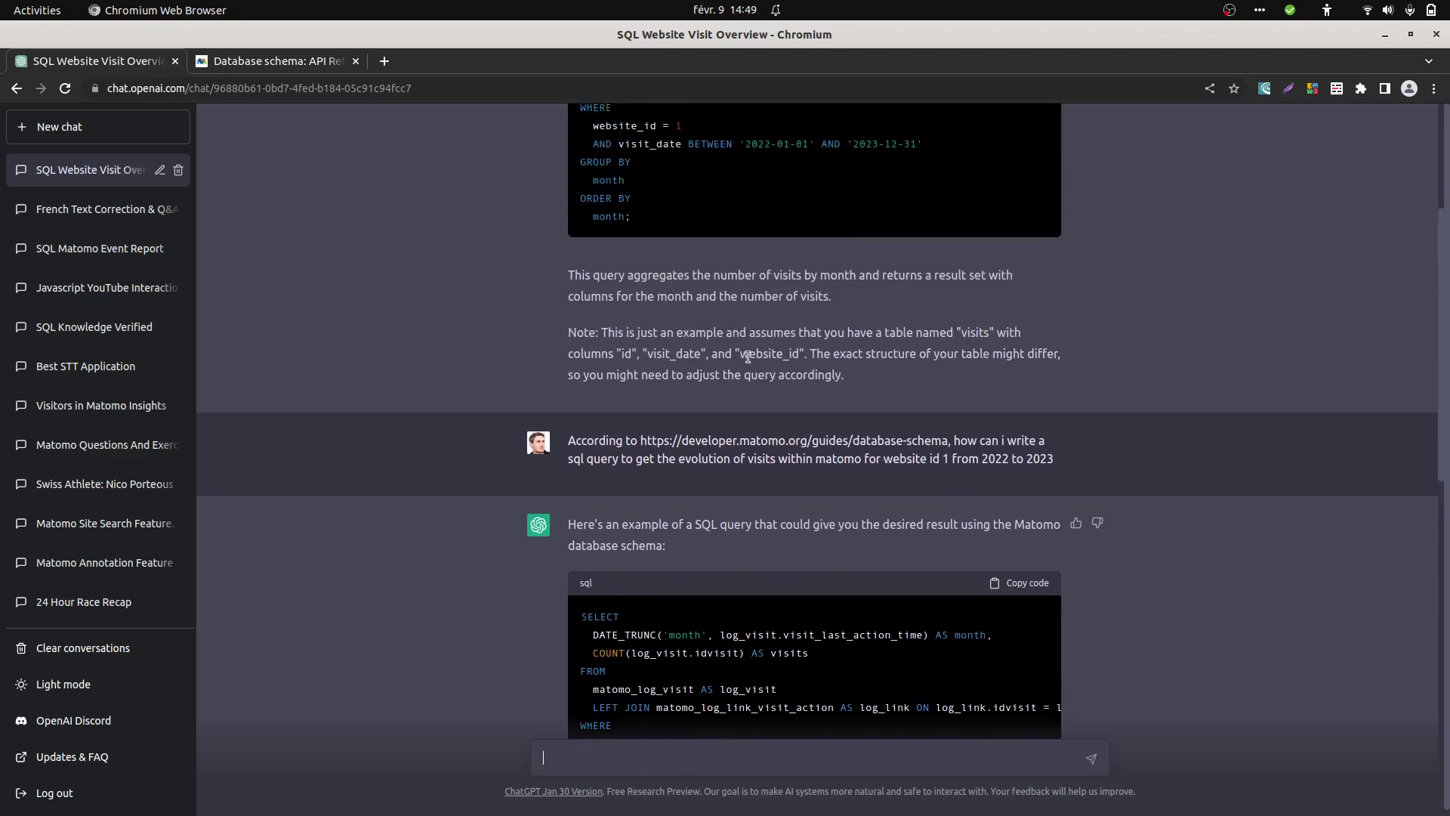
pyautogui.scroll(-9, 748, 356)
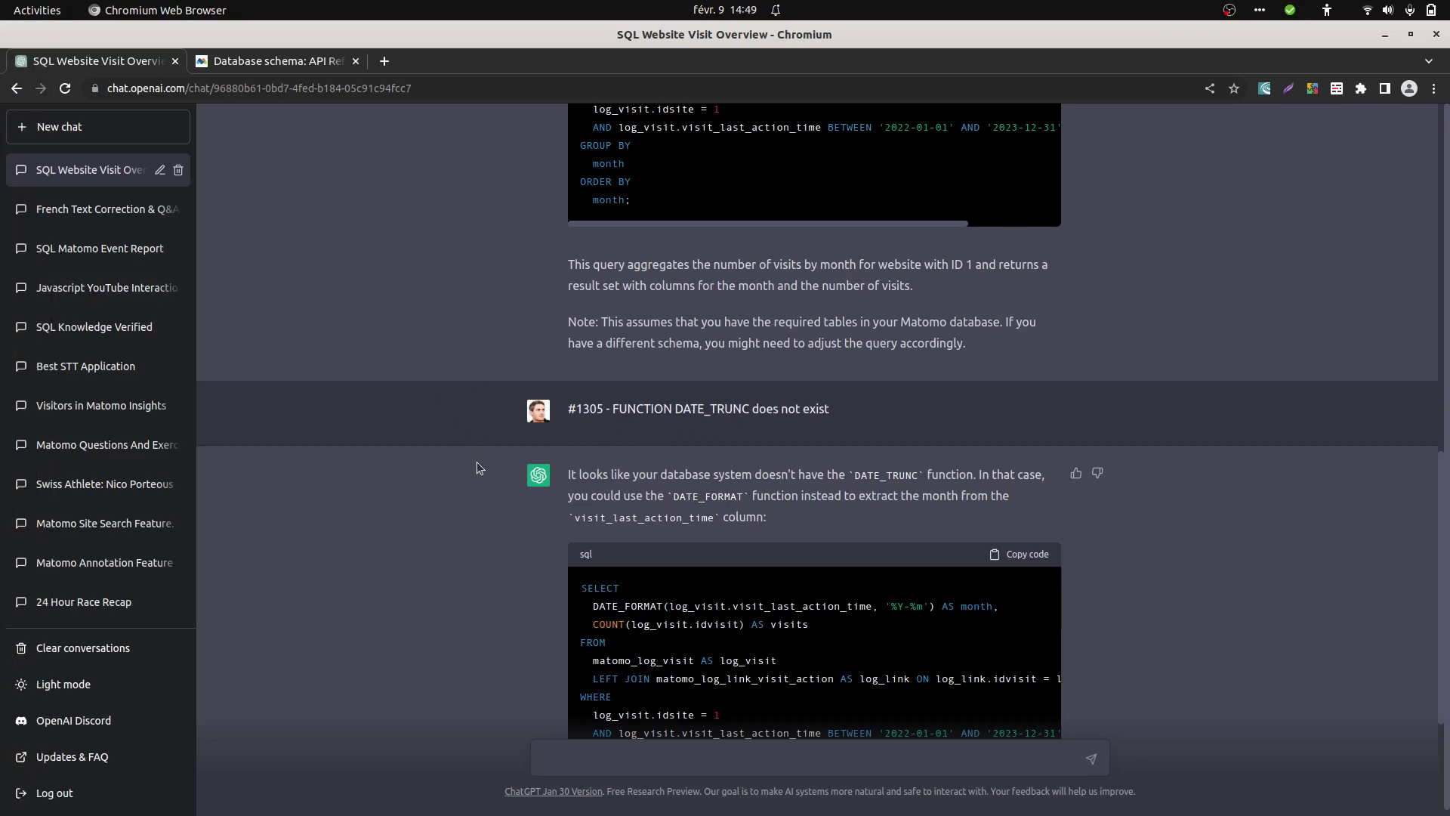
pyautogui.scroll(-3, 834, 617)
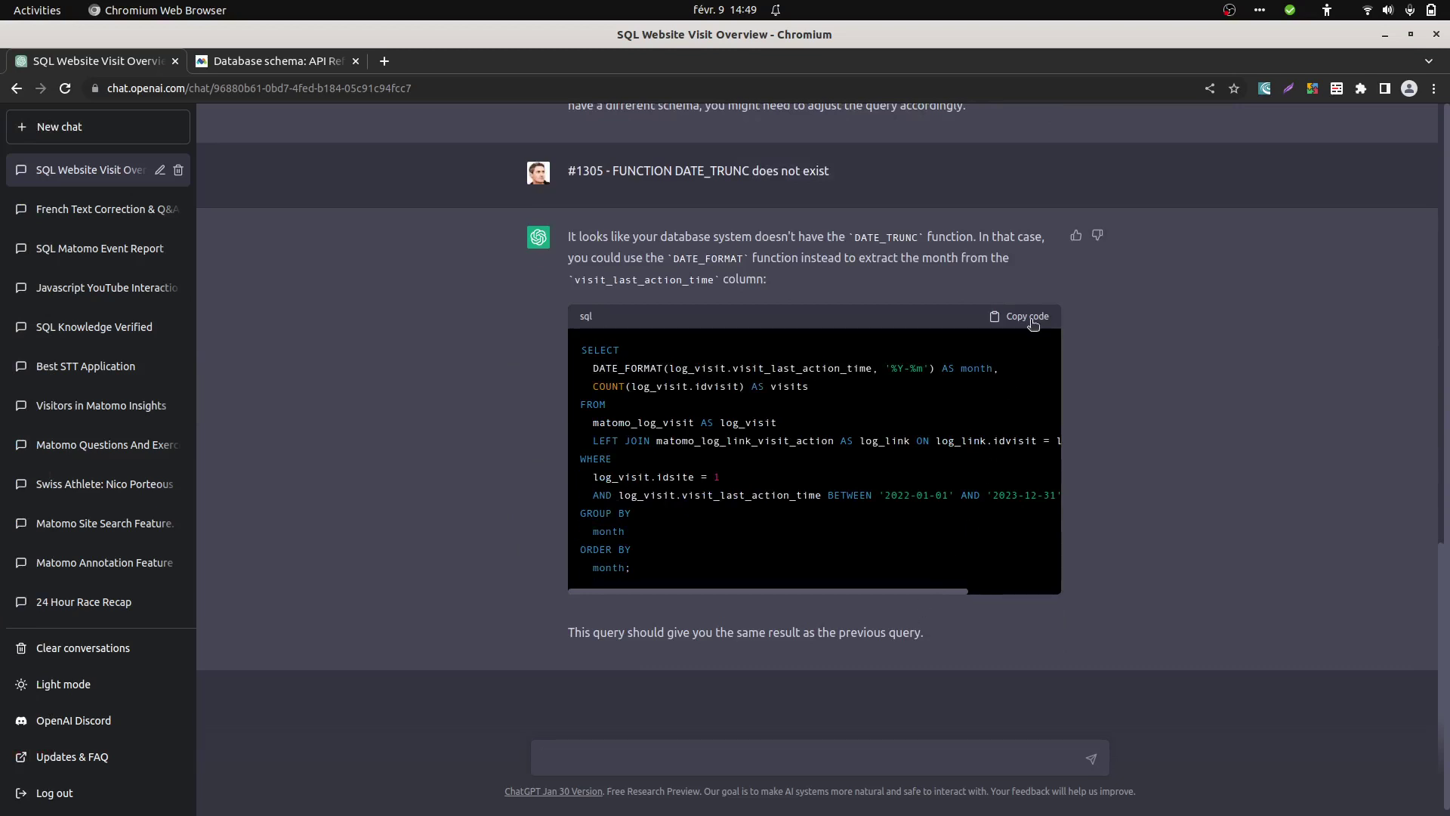
pyautogui.click(1034, 318)
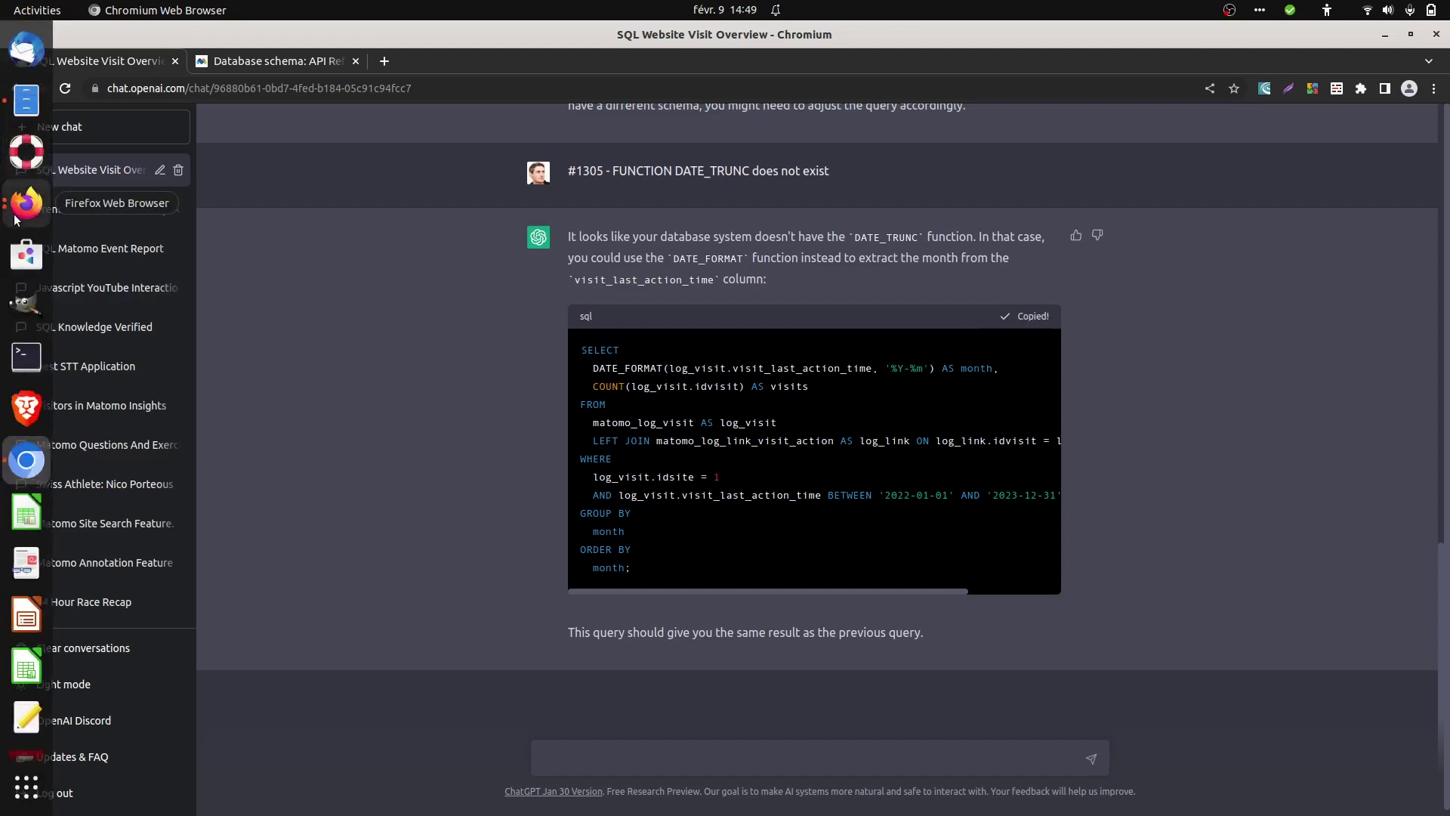
# - Switch to phpMyAdmin in Firefox, replace the default matomo_log_visit query with the copied COUNT(log_visit.idvisit) monthly visits query, and execute it
pyautogui.click(15, 216)
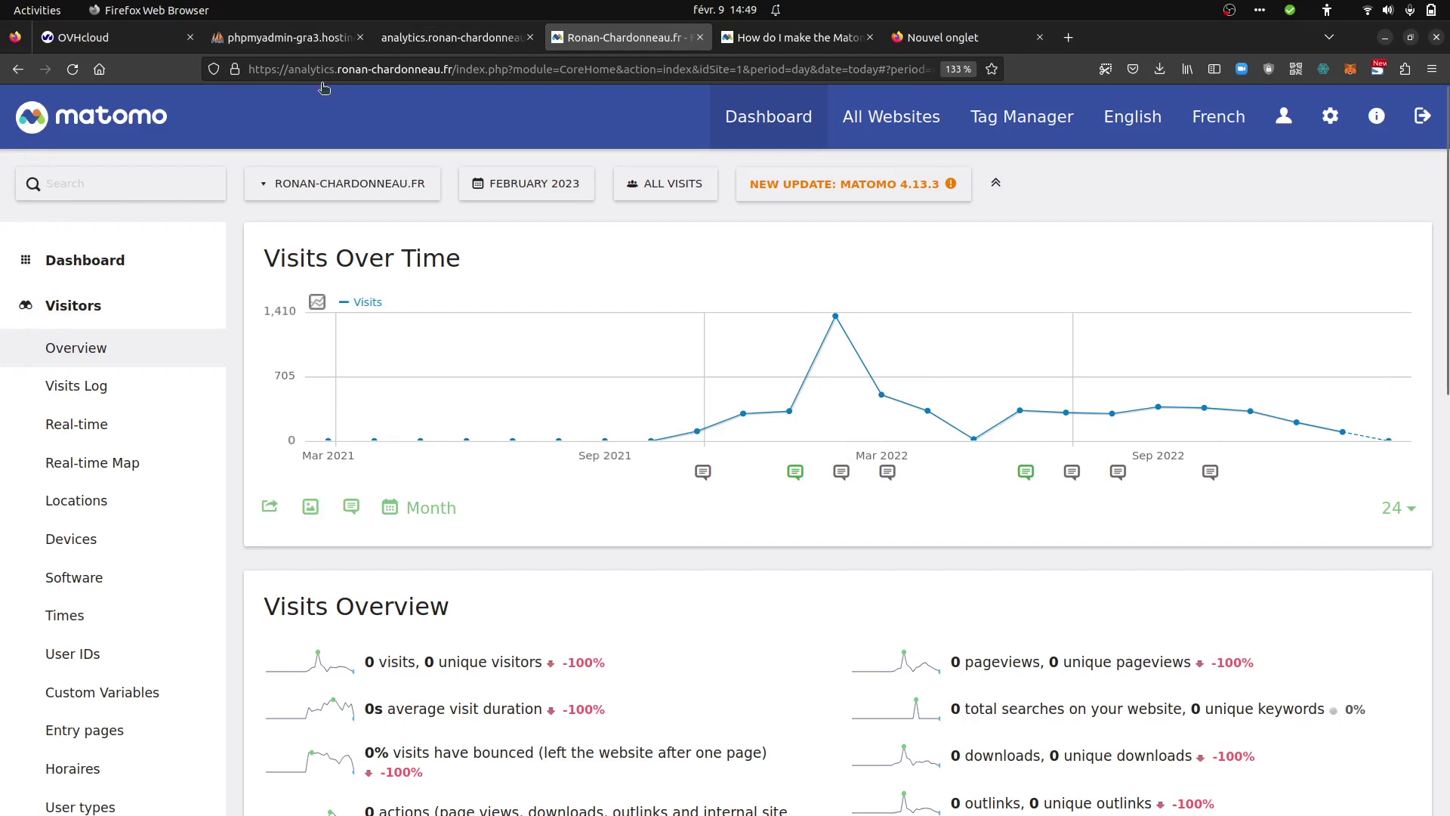
pyautogui.click(287, 37)
pyautogui.scroll(3, 500, 349)
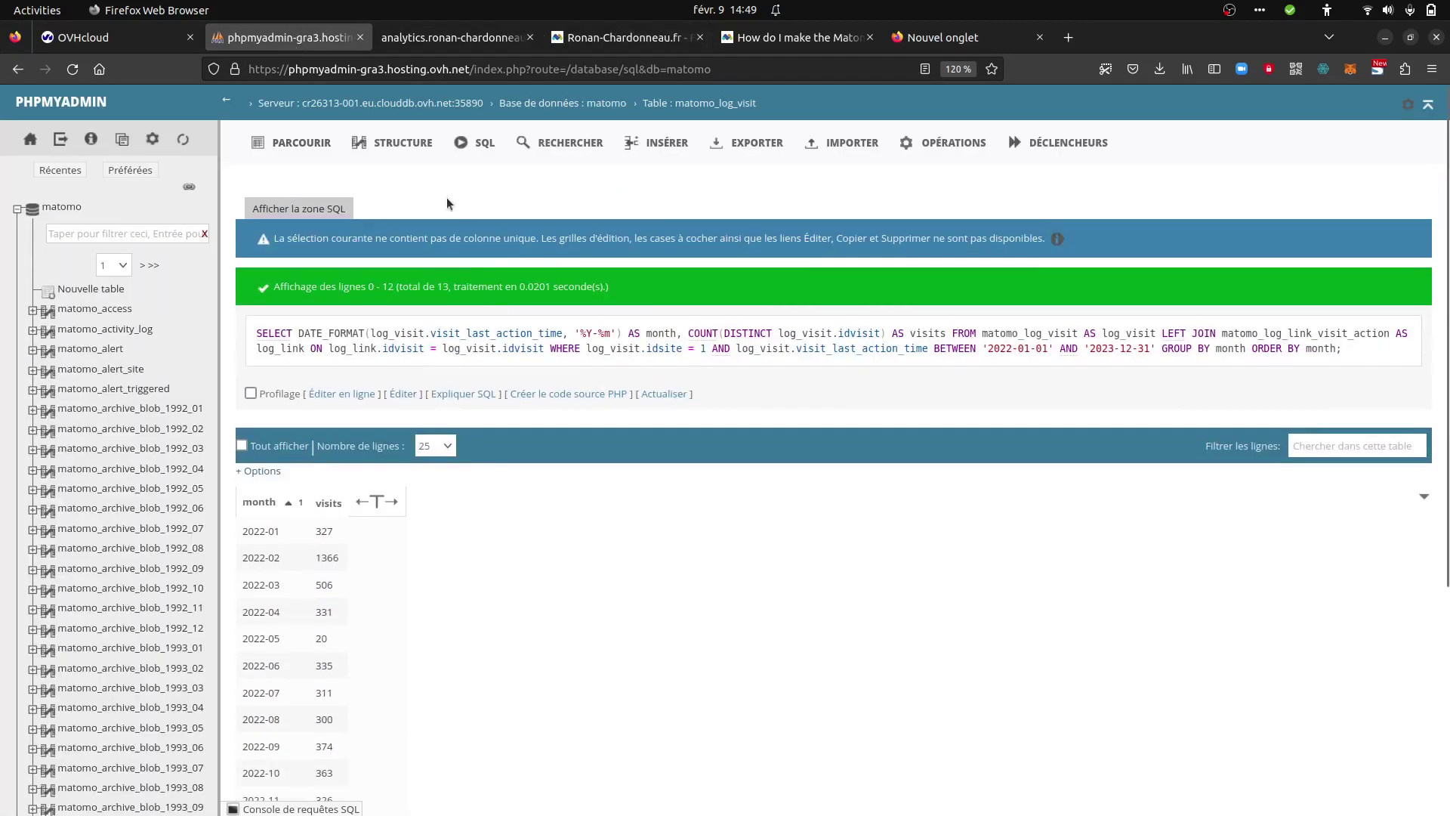
pyautogui.click(475, 142)
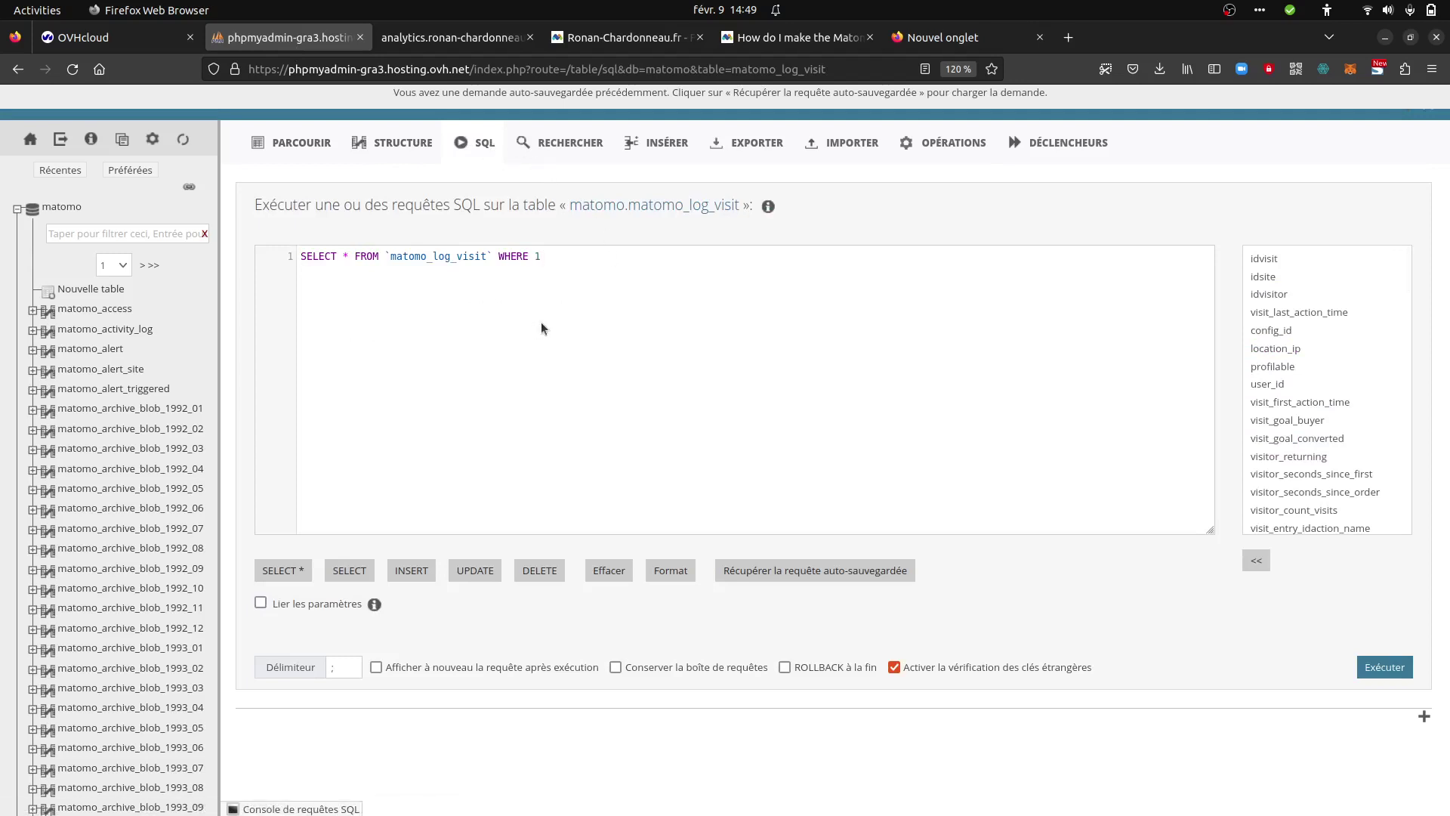
pyautogui.click(541, 287)
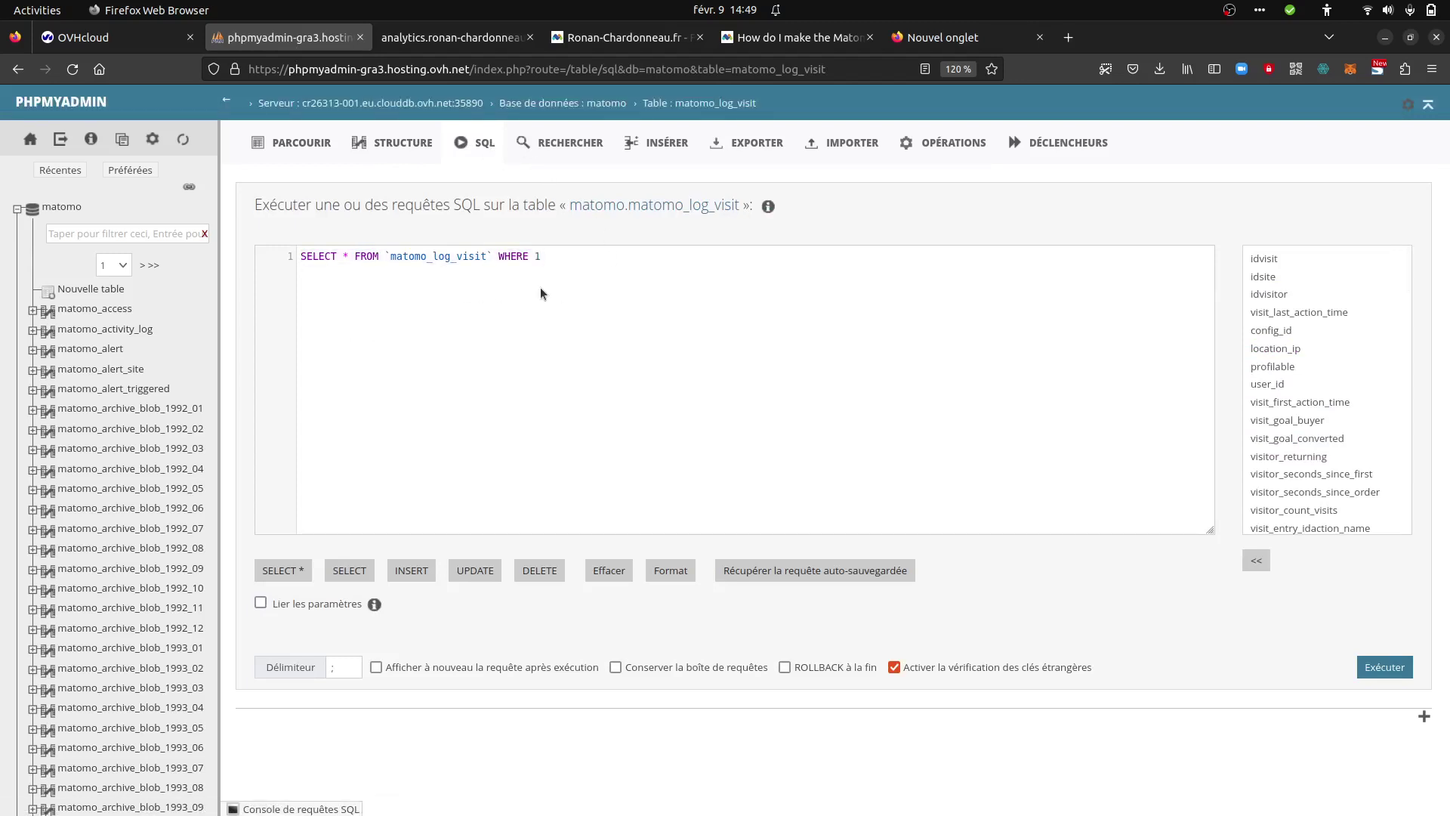
pyautogui.hotkey('ctrl', 'a')
pyautogui.write("SELECT   DATE_FORMAT(log_visit.visit_last_action_time, '%Y-%m') AS month,   COUNT(log_visit.idvisit) AS visits FROM   matomo_log_visit AS log_visit   LEFT JOIN matomo_log_link_visit_action AS log_link ON log_link.idvisit = log_visit.idvisit WHERE   log_visit.idsite = 1   AND log_visit.visit_last_action_time BETWEEN '2022-01-01' AND '2023-12-31' GROUP BY   month ORDER BY   month;")
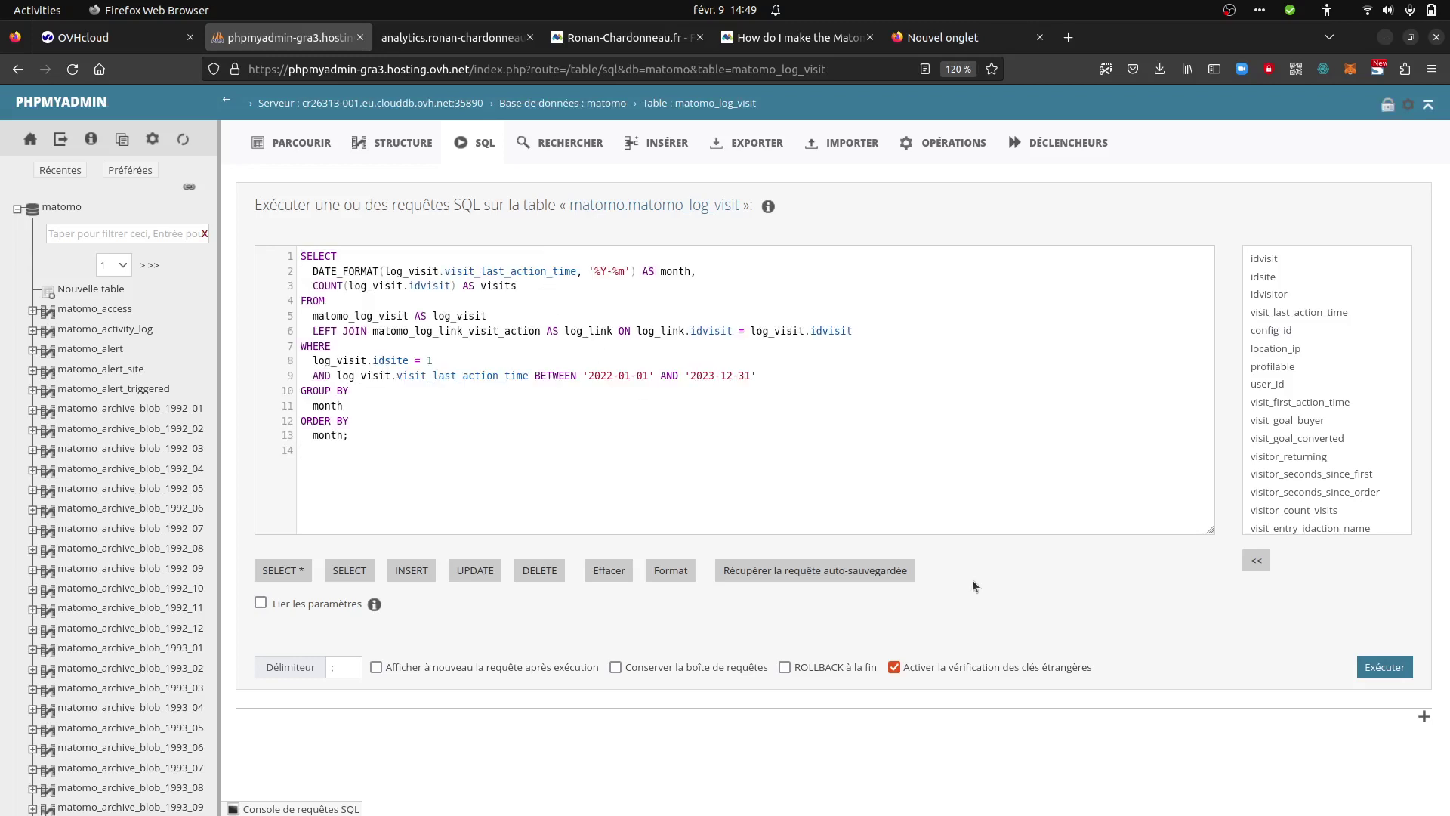
pyautogui.click(1387, 668)
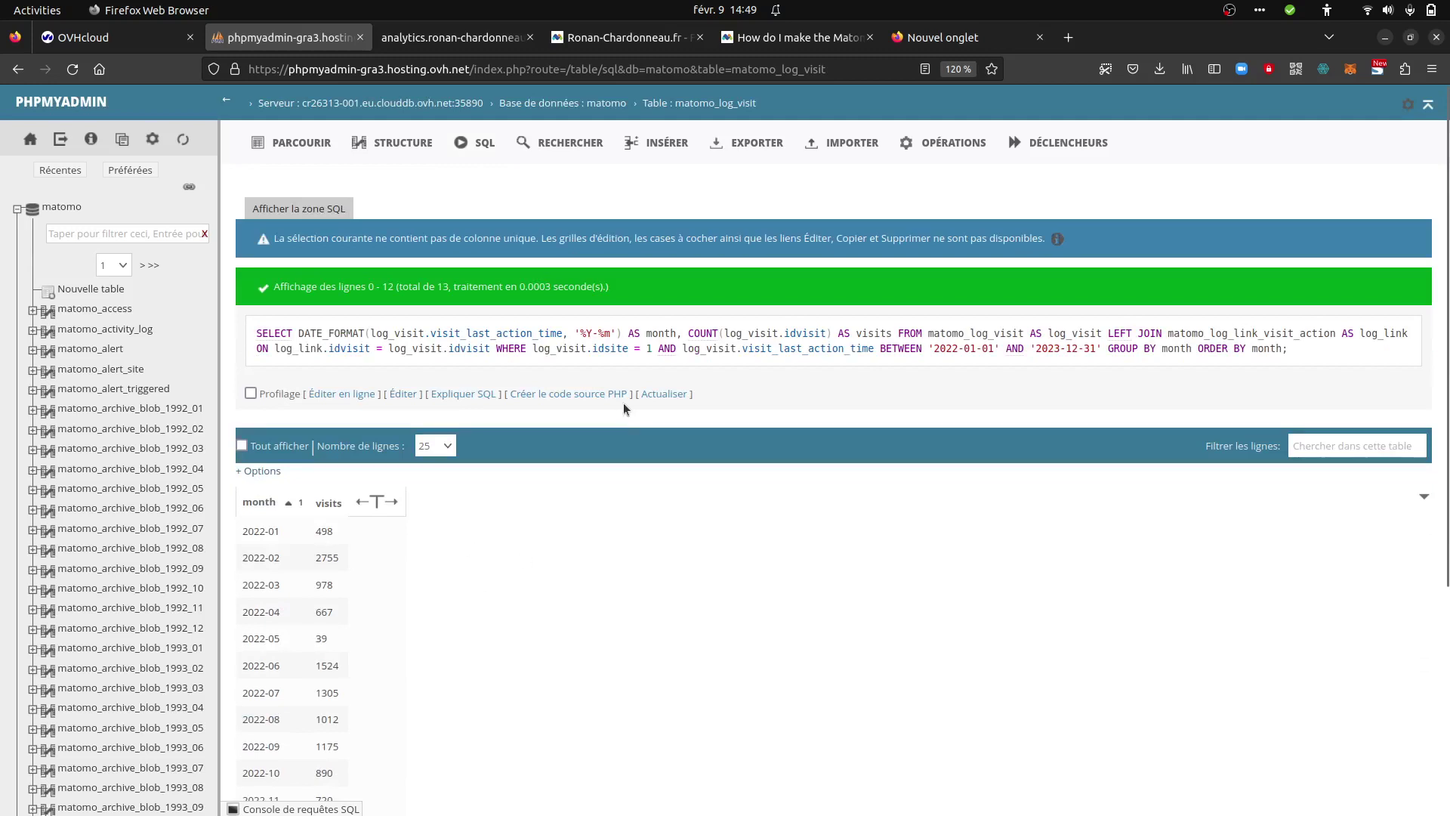
# - Compare the query's monthly visit counts with the January 2022 point on Matomo's Visits Over Time graph
pyautogui.scroll(-4, 371, 359)
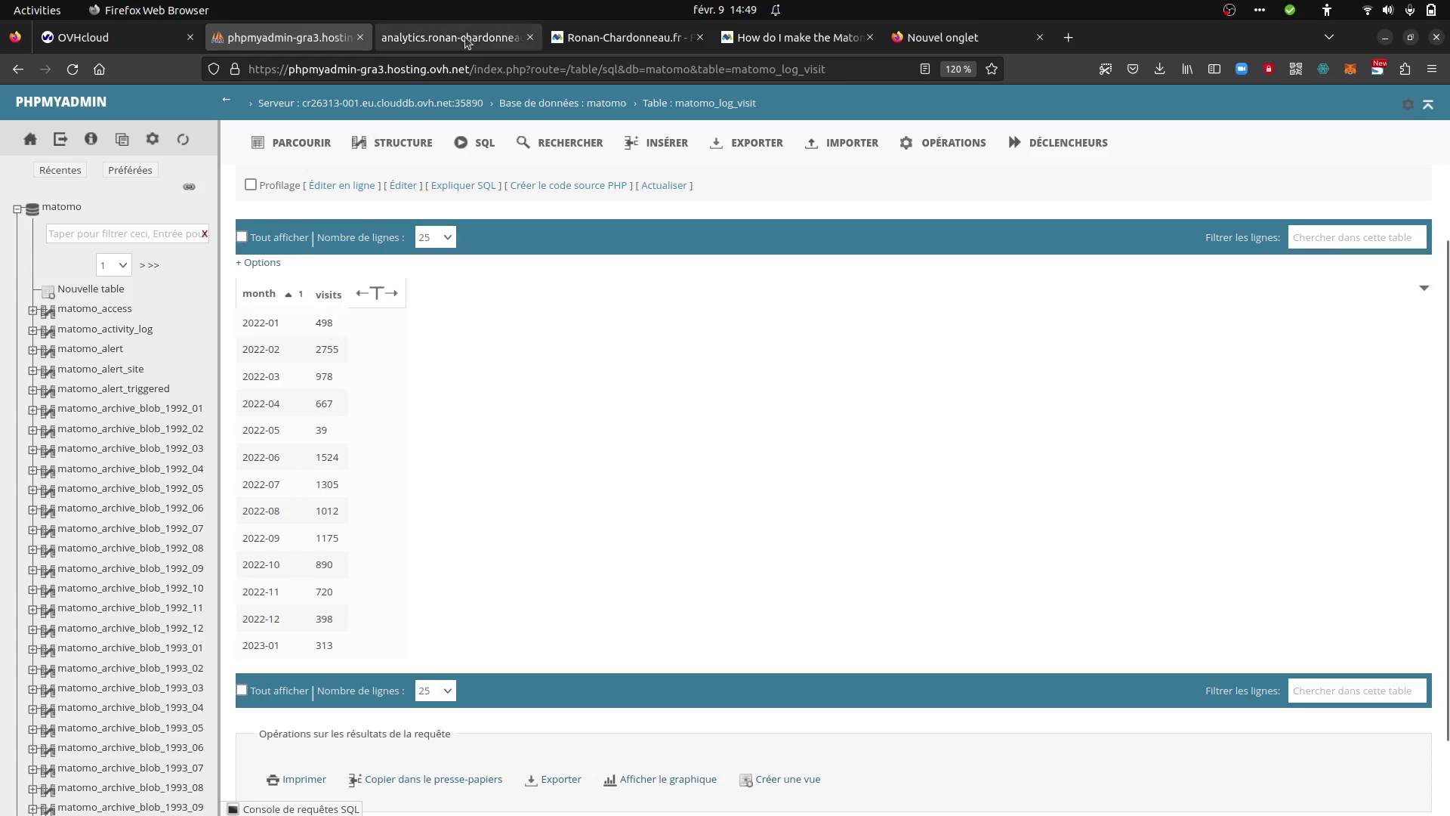
pyautogui.click(657, 38)
pyautogui.moveTo(736, 414)
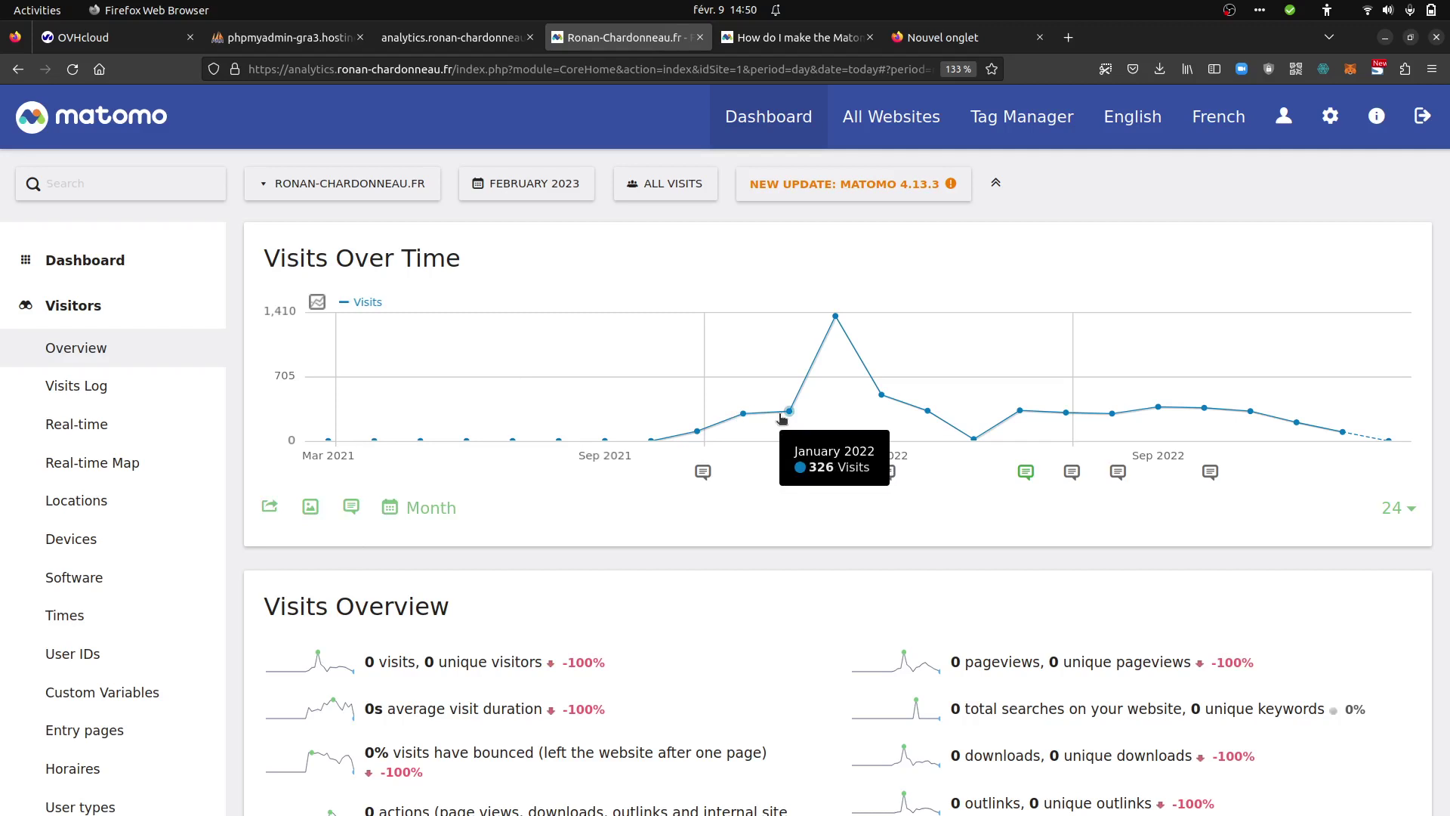
# - Switch to ChatGPT in Chromium, review the Remove Duplicates In Visit Count conversation, and copy its COUNT(DISTINCT log_visit.idvisit) query
pyautogui.moveTo(2, 427)
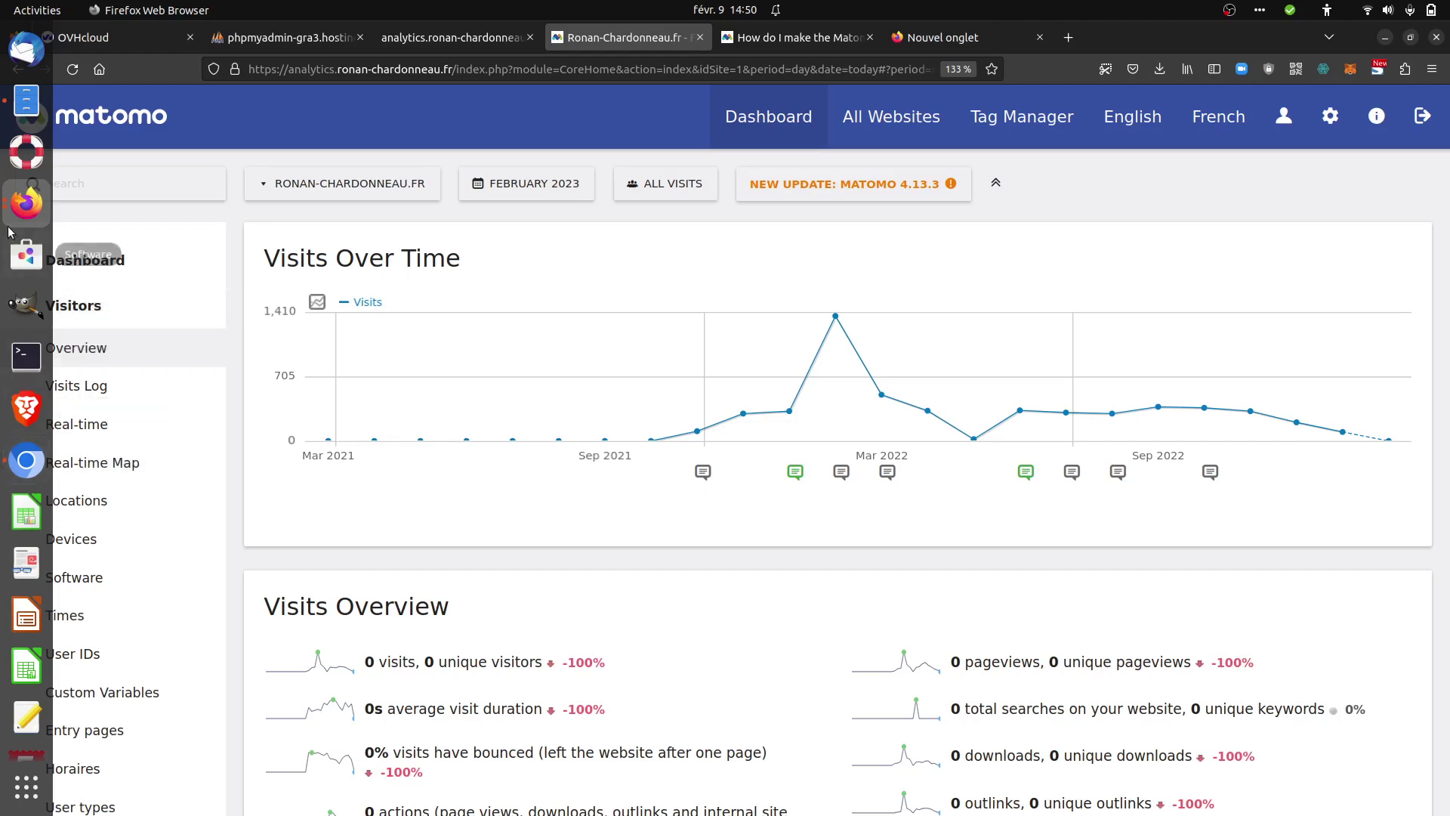
pyautogui.click(27, 460)
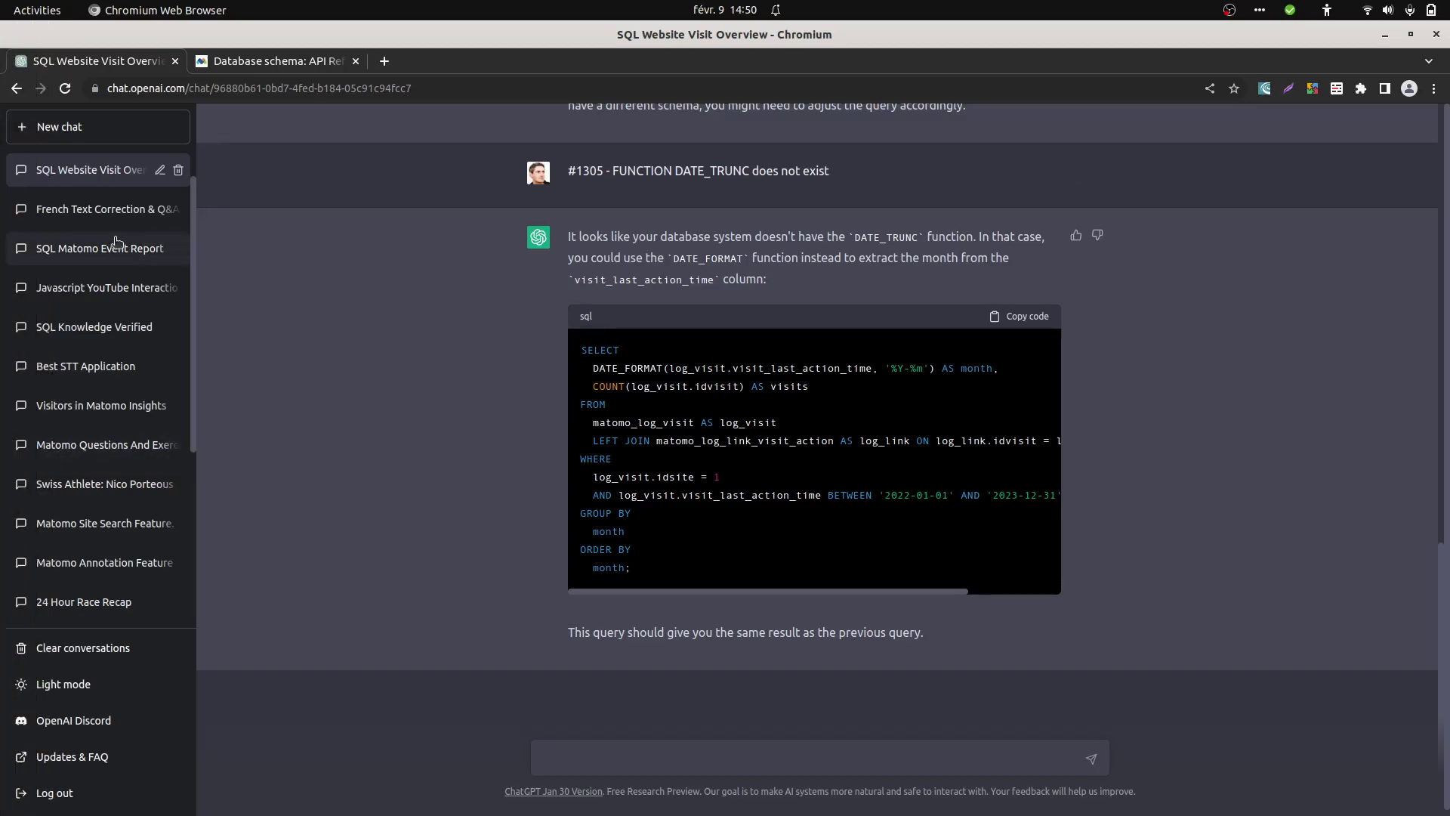
pyautogui.click(120, 167)
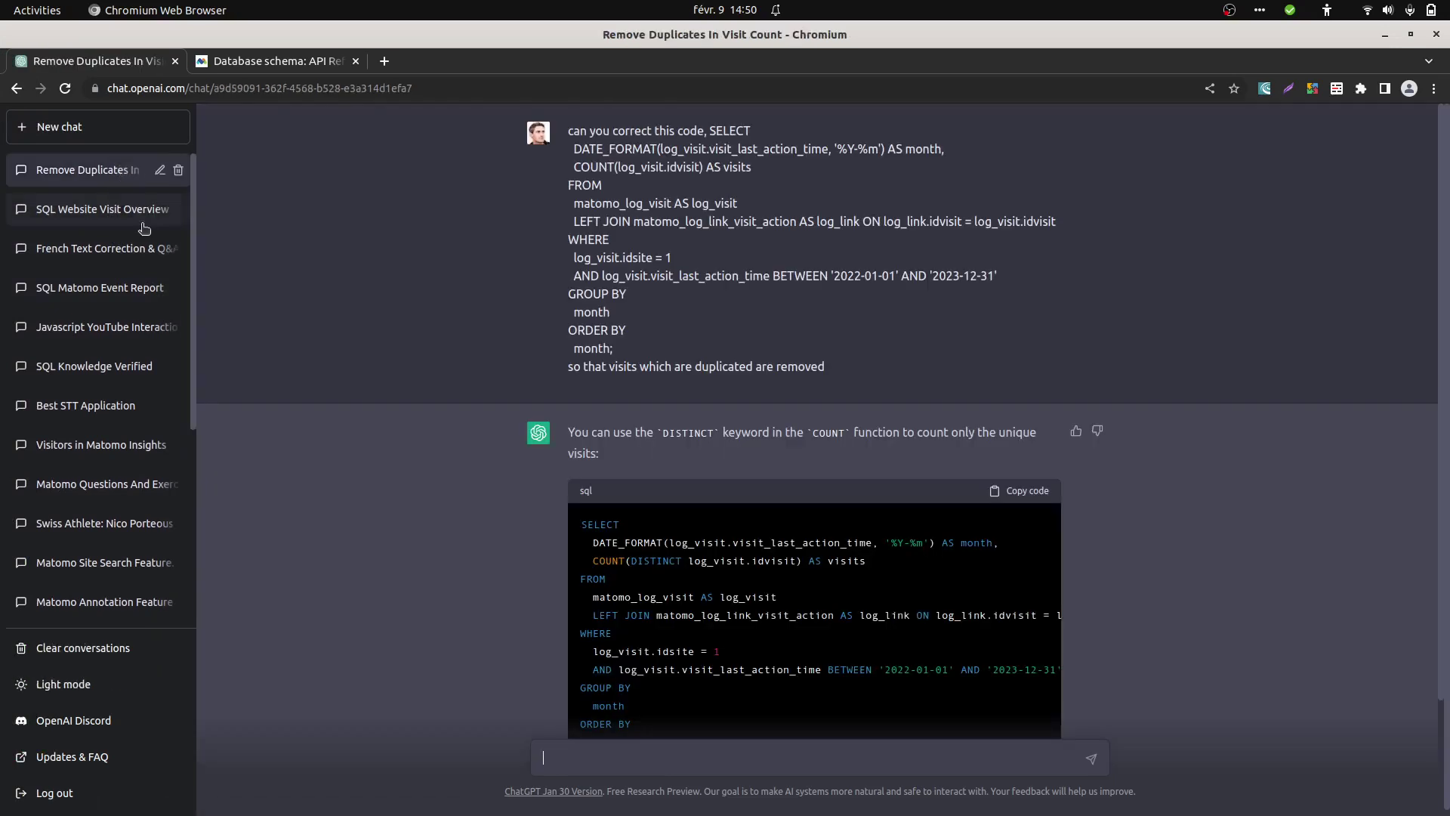
pyautogui.scroll(-2, 656, 360)
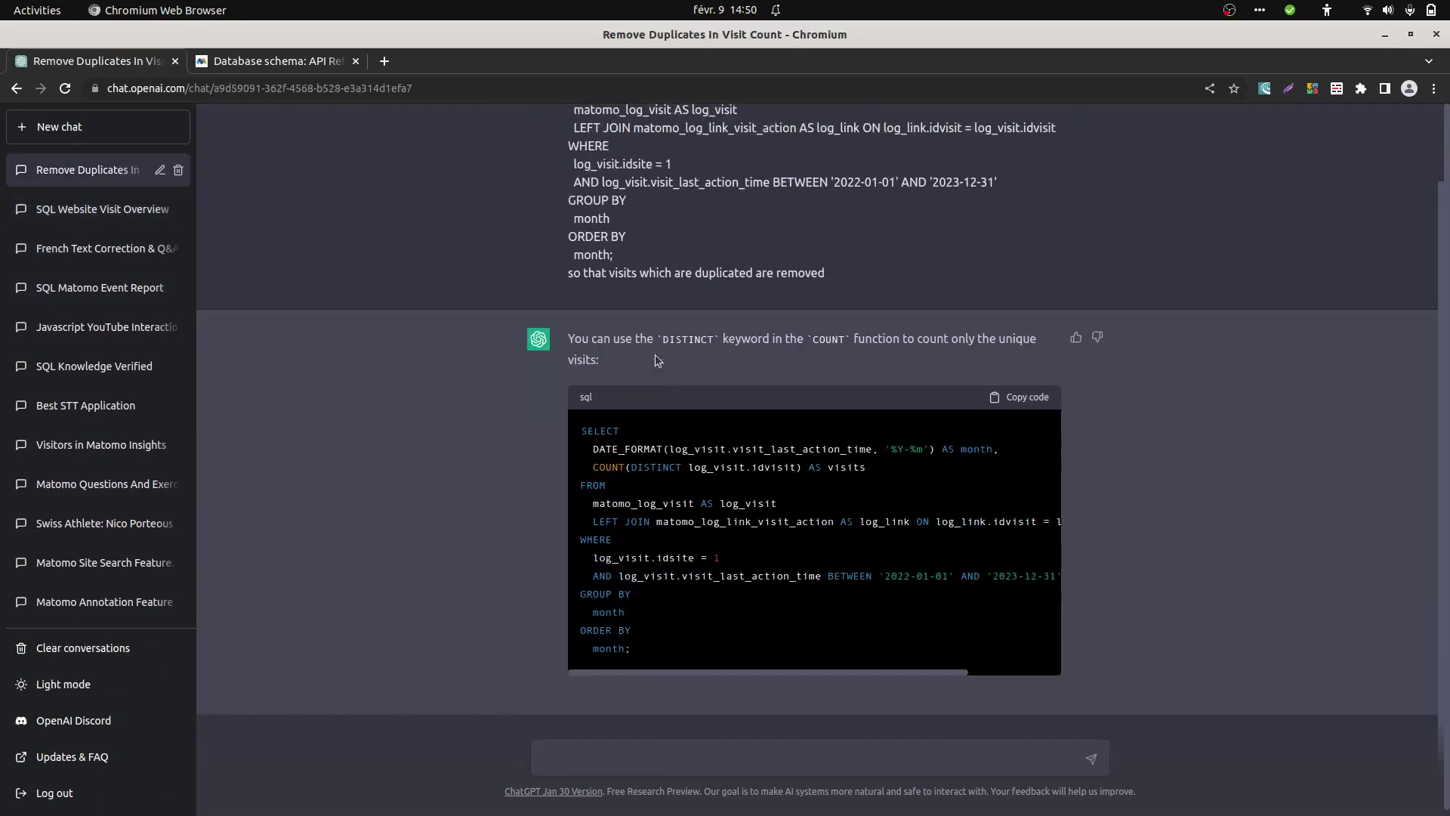
pyautogui.scroll(-1, 655, 361)
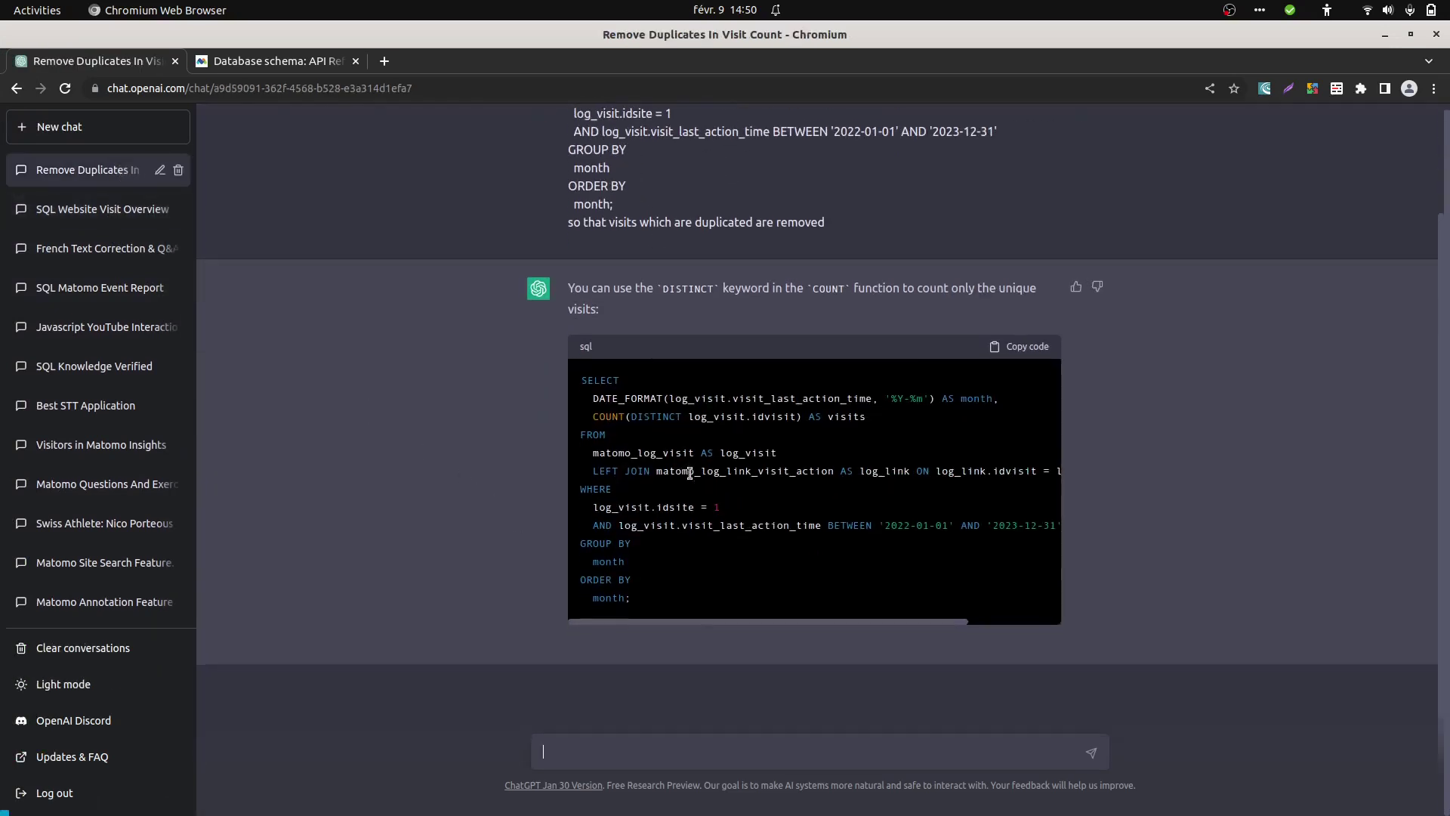
pyautogui.click(1033, 353)
pyautogui.moveTo(1, 318)
pyautogui.scroll(2, 711, 469)
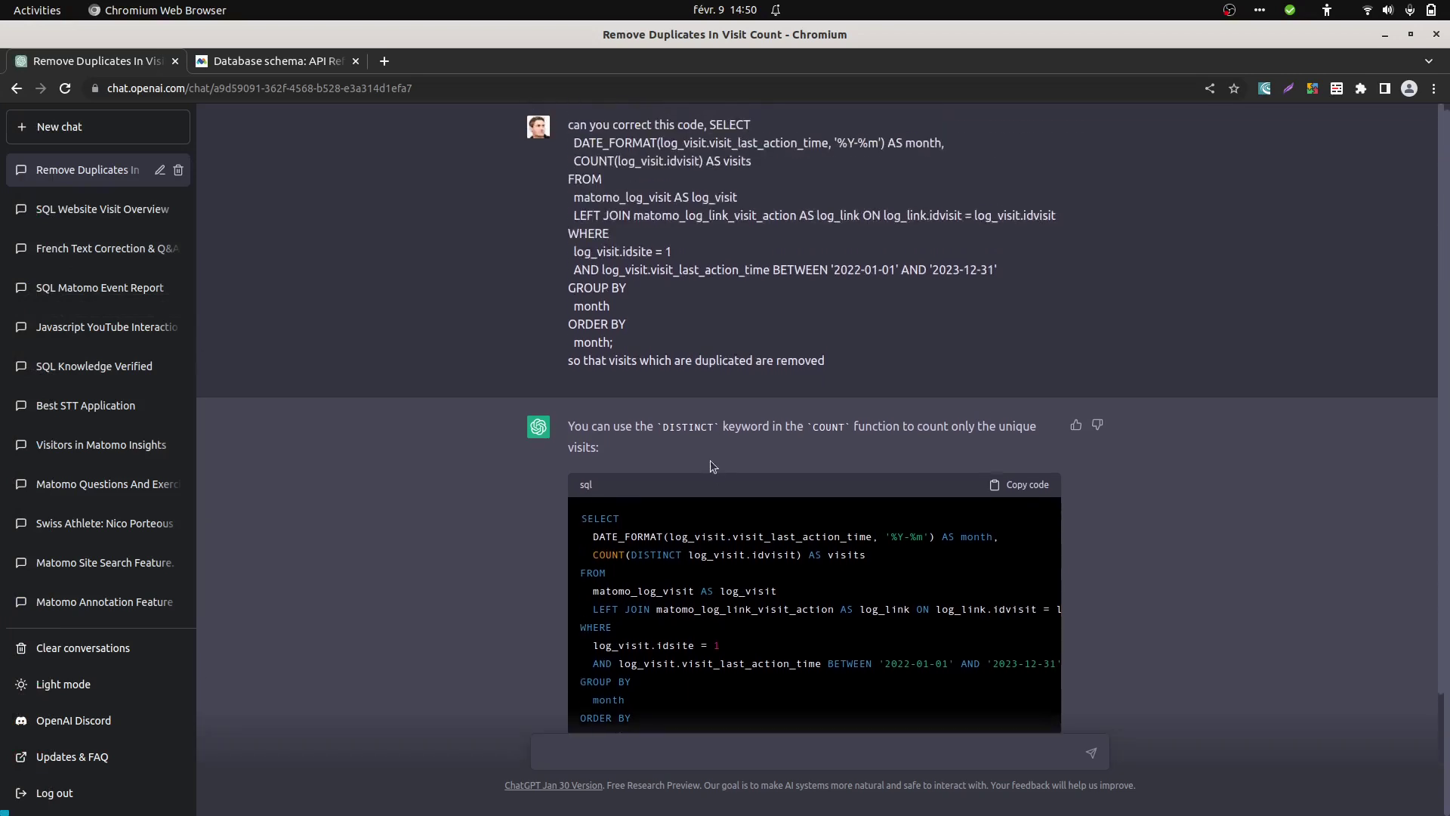
pyautogui.scroll(-3, 709, 465)
pyautogui.scroll(3, 704, 476)
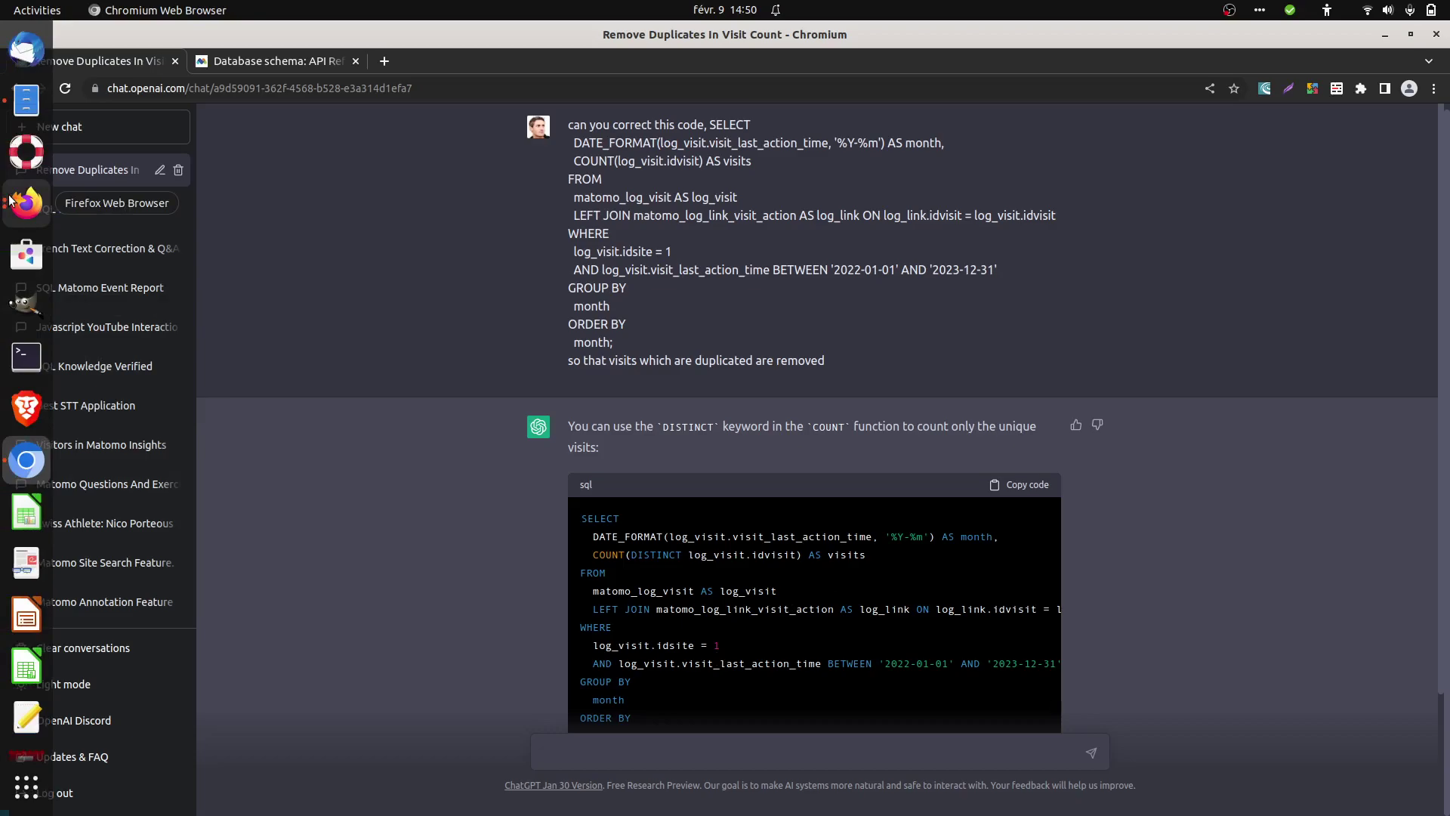
# - Switch to phpMyAdmin in Firefox, replace the previous query with the copied COUNT(DISTINCT log_visit.idvisit) monthly visits query, and execute it
pyautogui.click(10, 199)
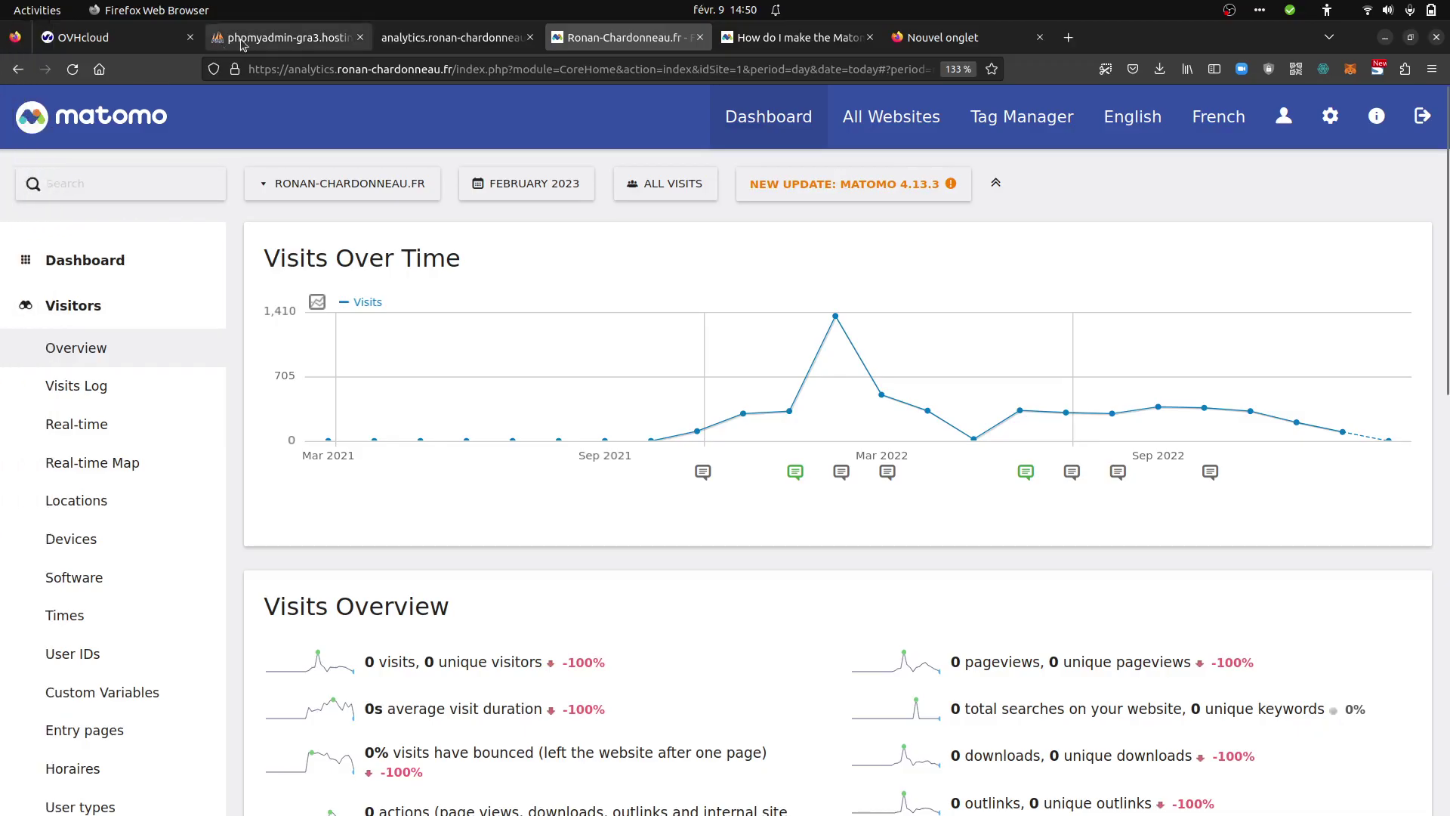
pyautogui.click(241, 43)
pyautogui.scroll(3, 443, 393)
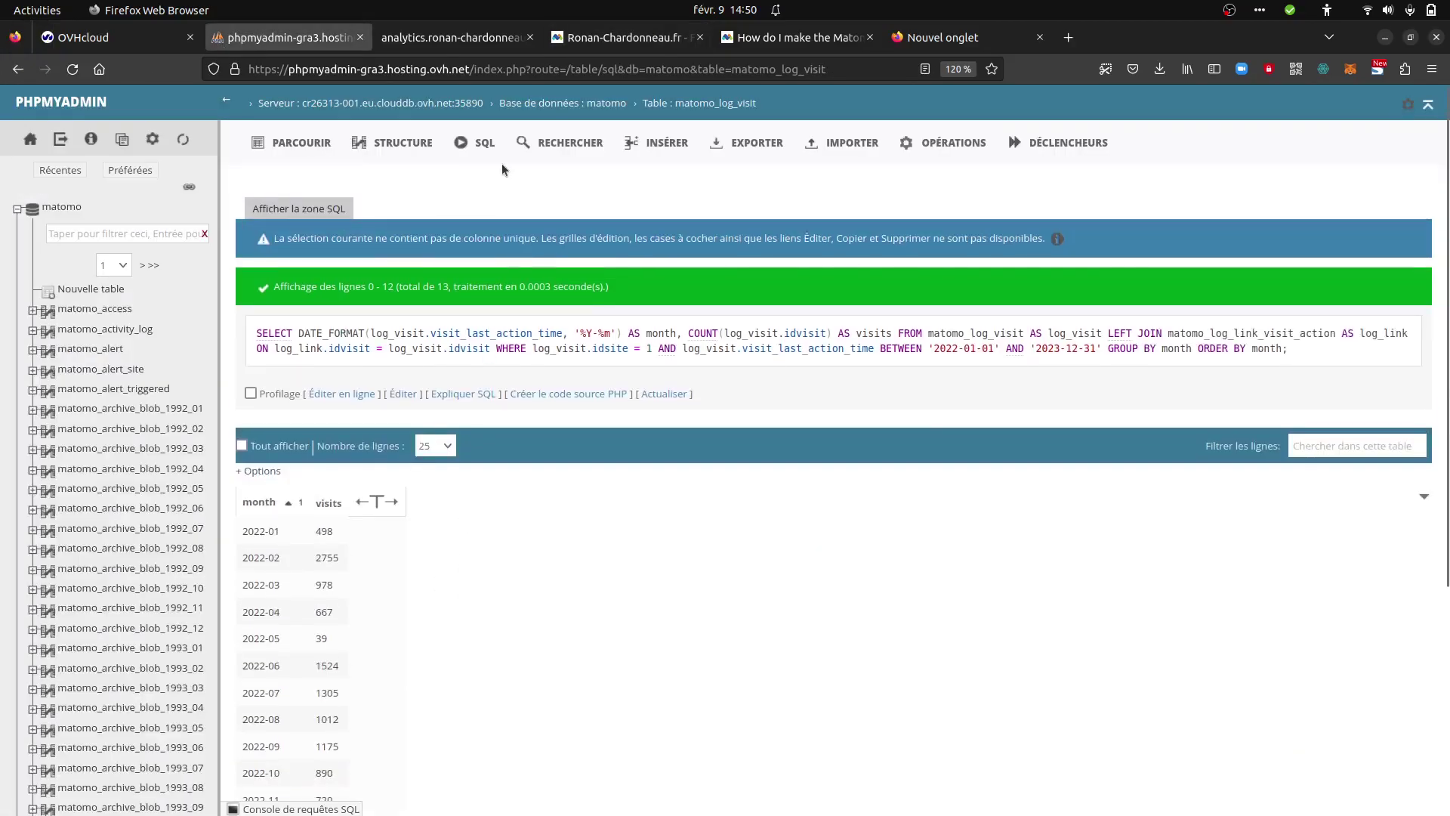
pyautogui.click(344, 214)
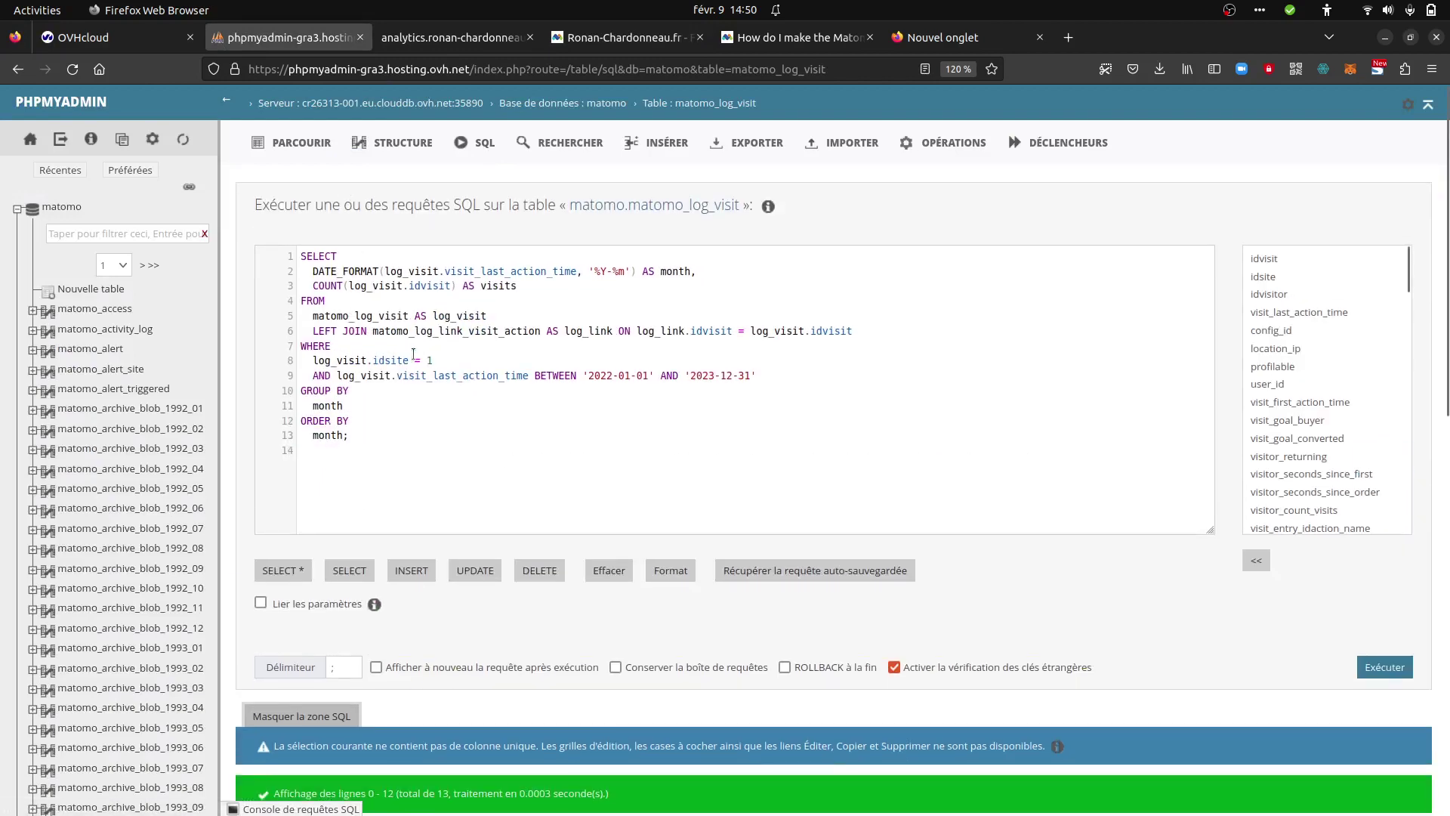
pyautogui.hotkey('ctrl', 'a')
pyautogui.hotkey('ctrl', 'v')
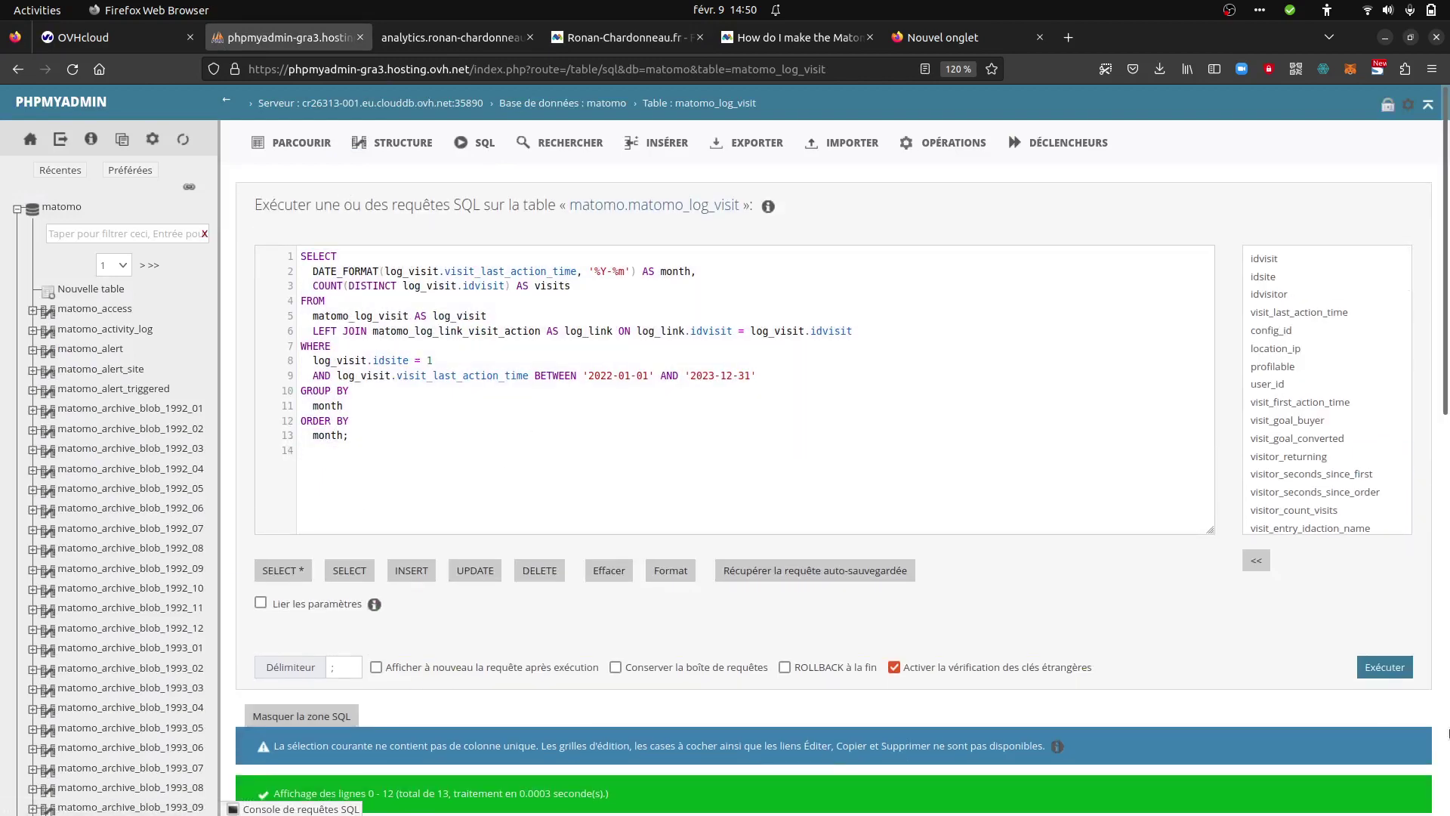
pyautogui.click(1397, 673)
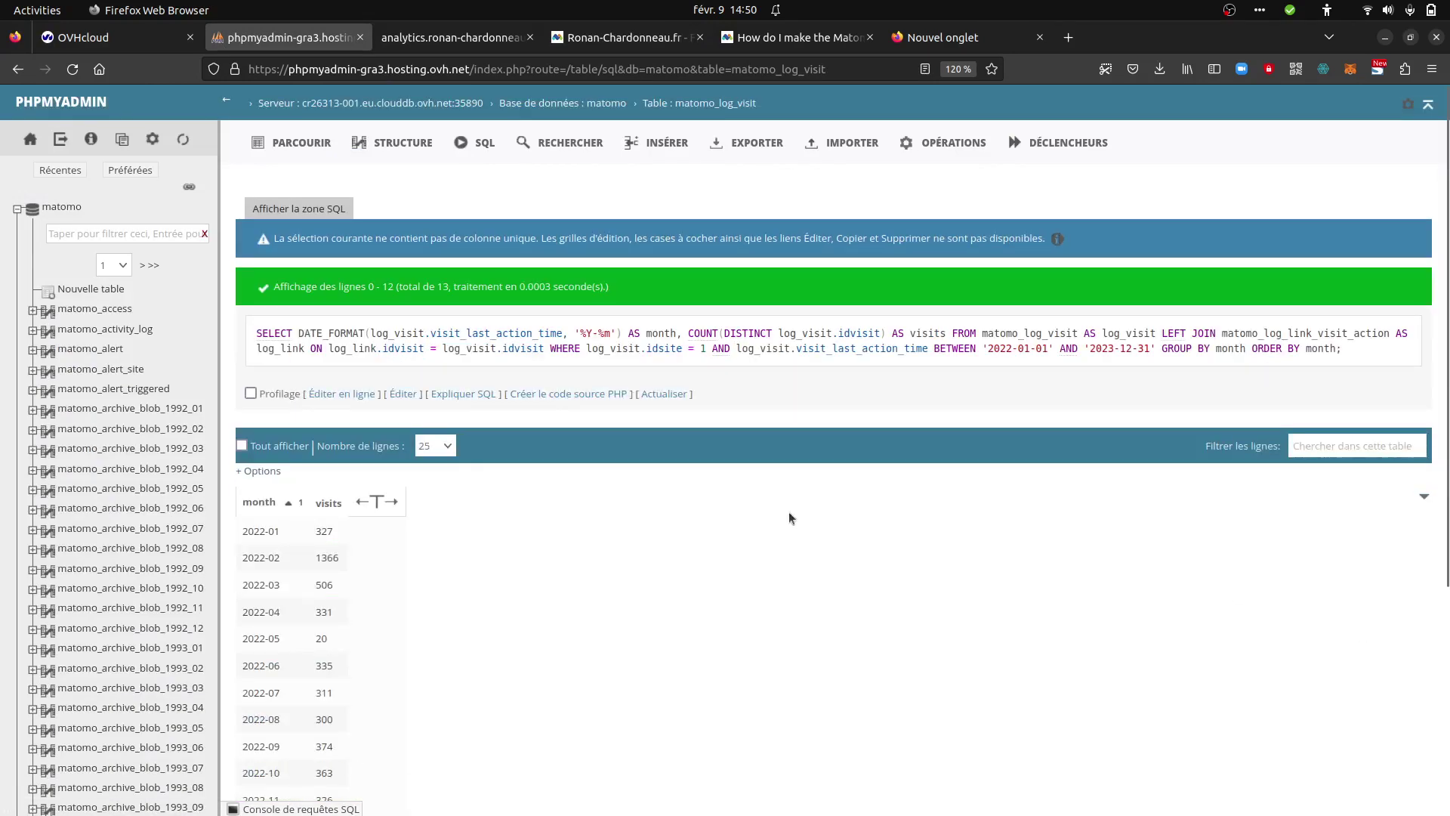
pyautogui.scroll(-3, 671, 525)
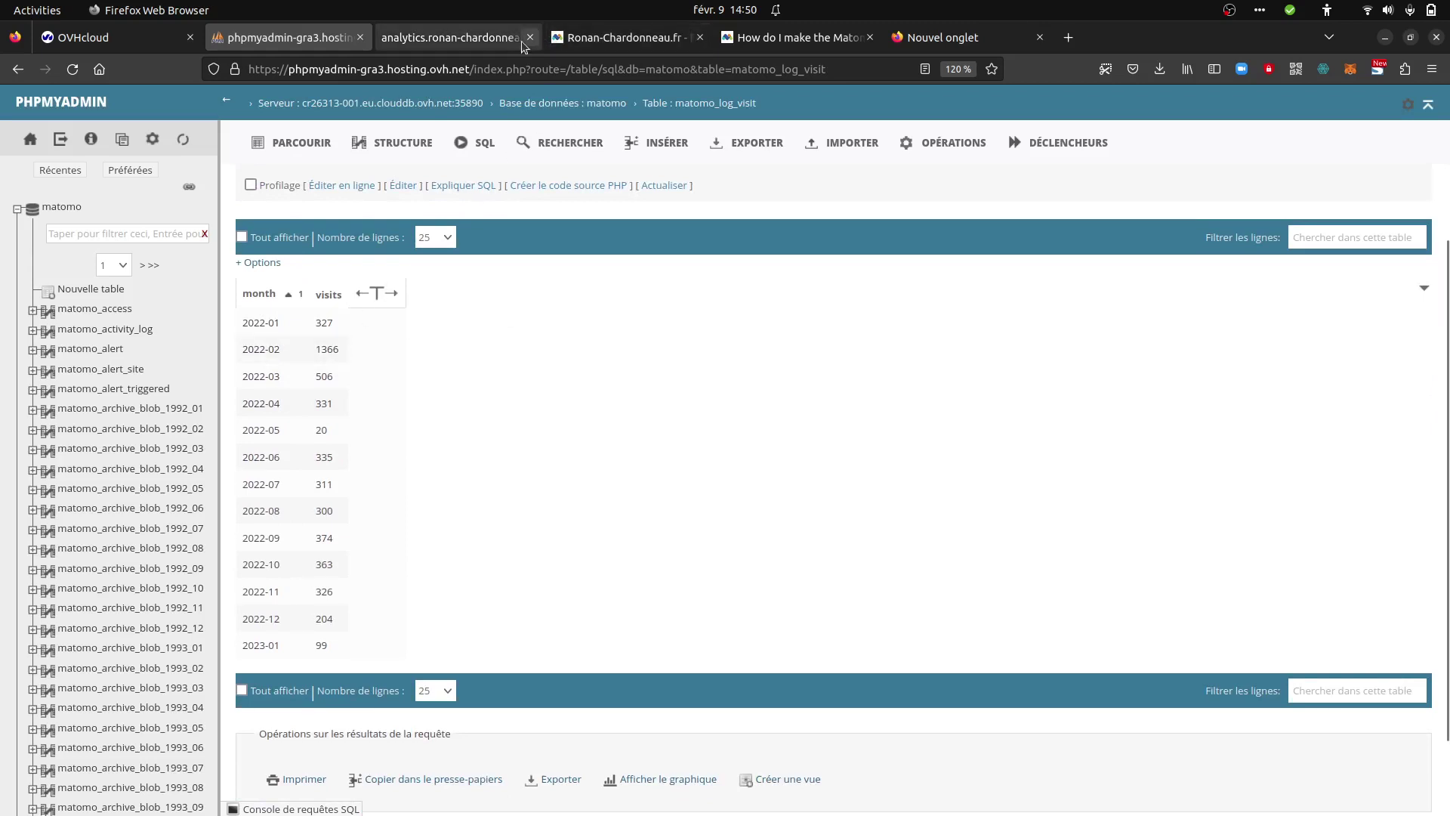
# - Export the main metrics of Matomo's Visits Over Time graph in HTML format, as a standard report with a row limit of 100
pyautogui.click(496, 39)
pyautogui.click(295, 245)
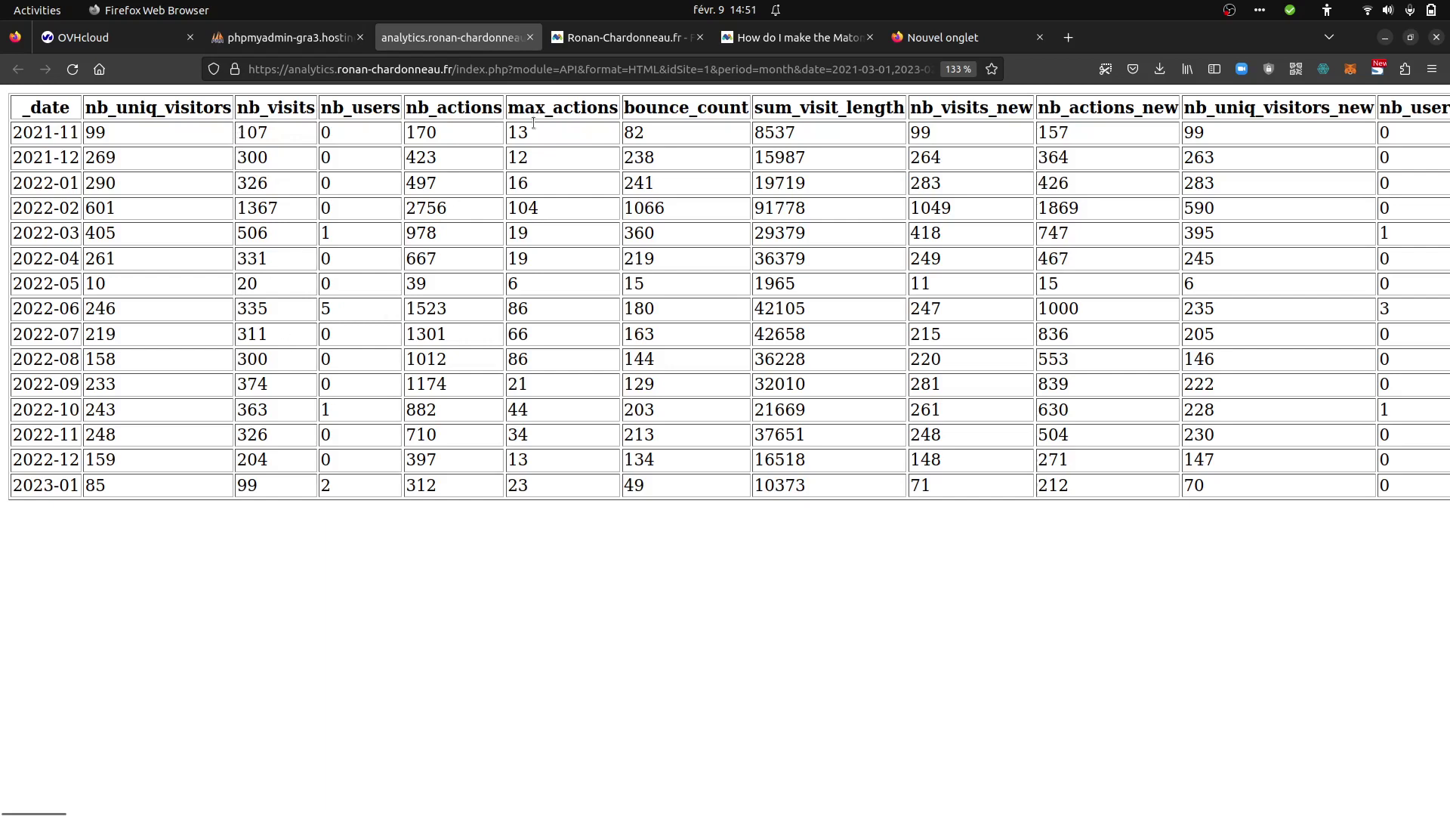
pyautogui.click(611, 36)
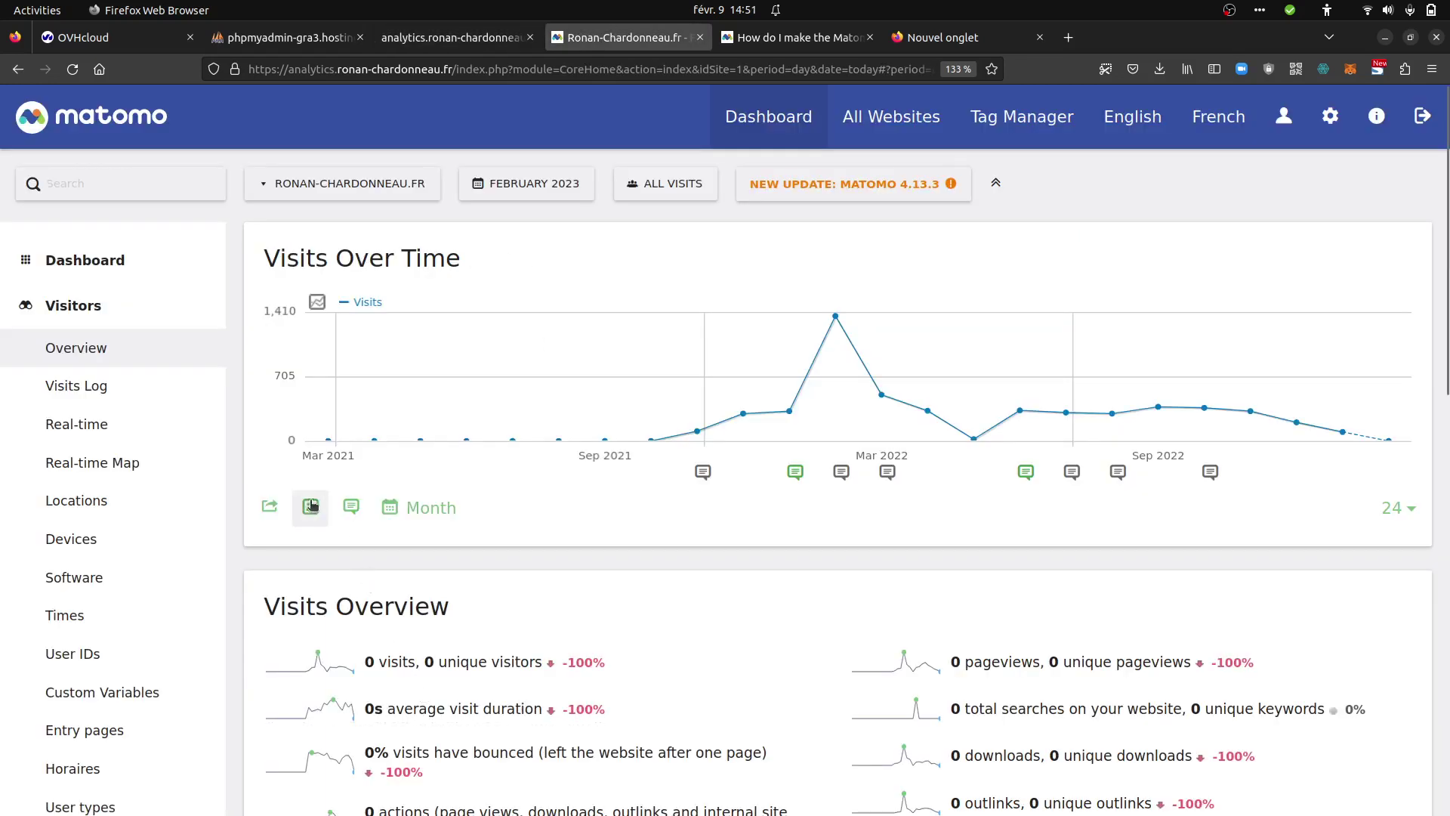
pyautogui.click(270, 507)
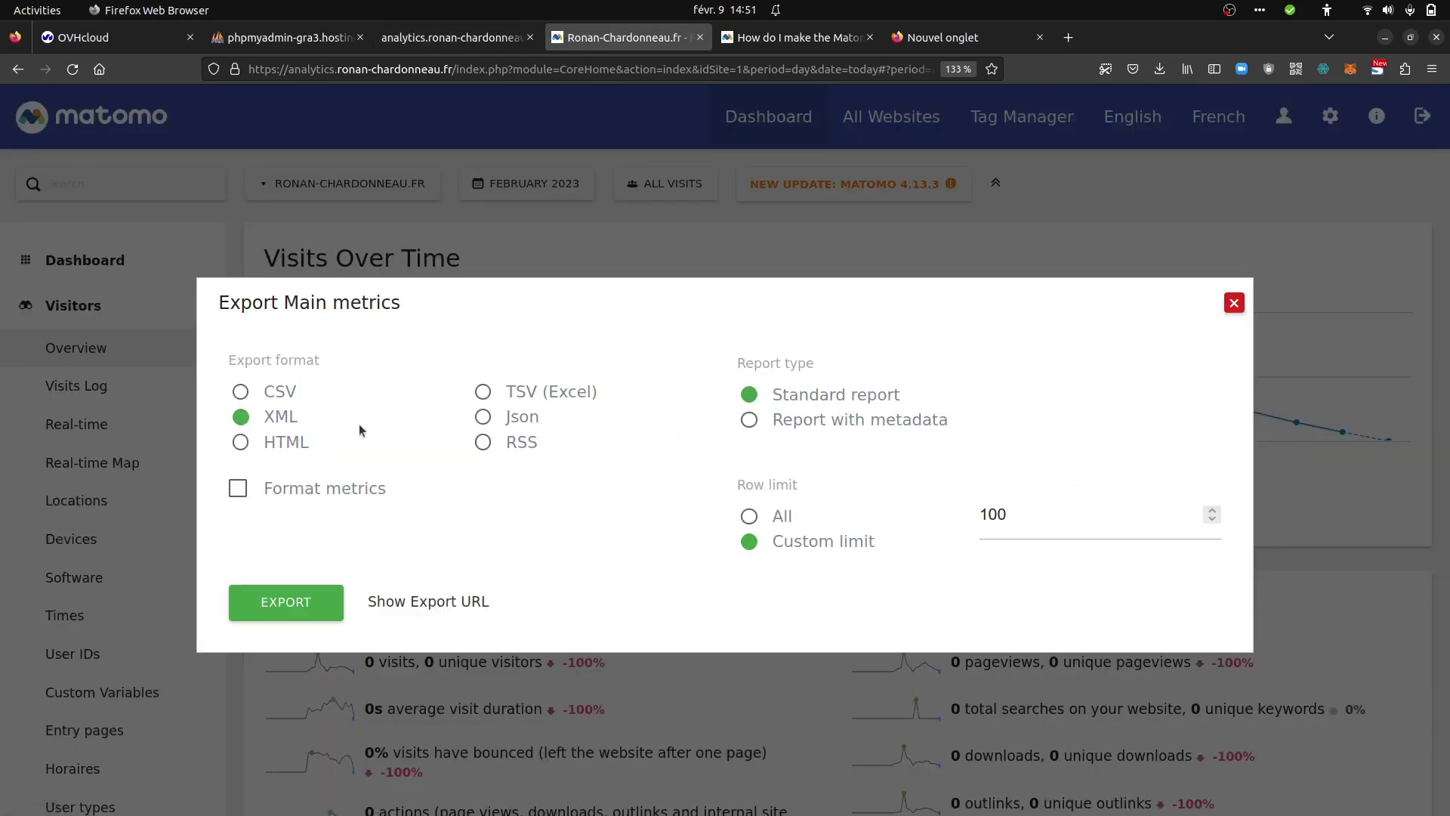
pyautogui.click(240, 442)
pyautogui.click(269, 604)
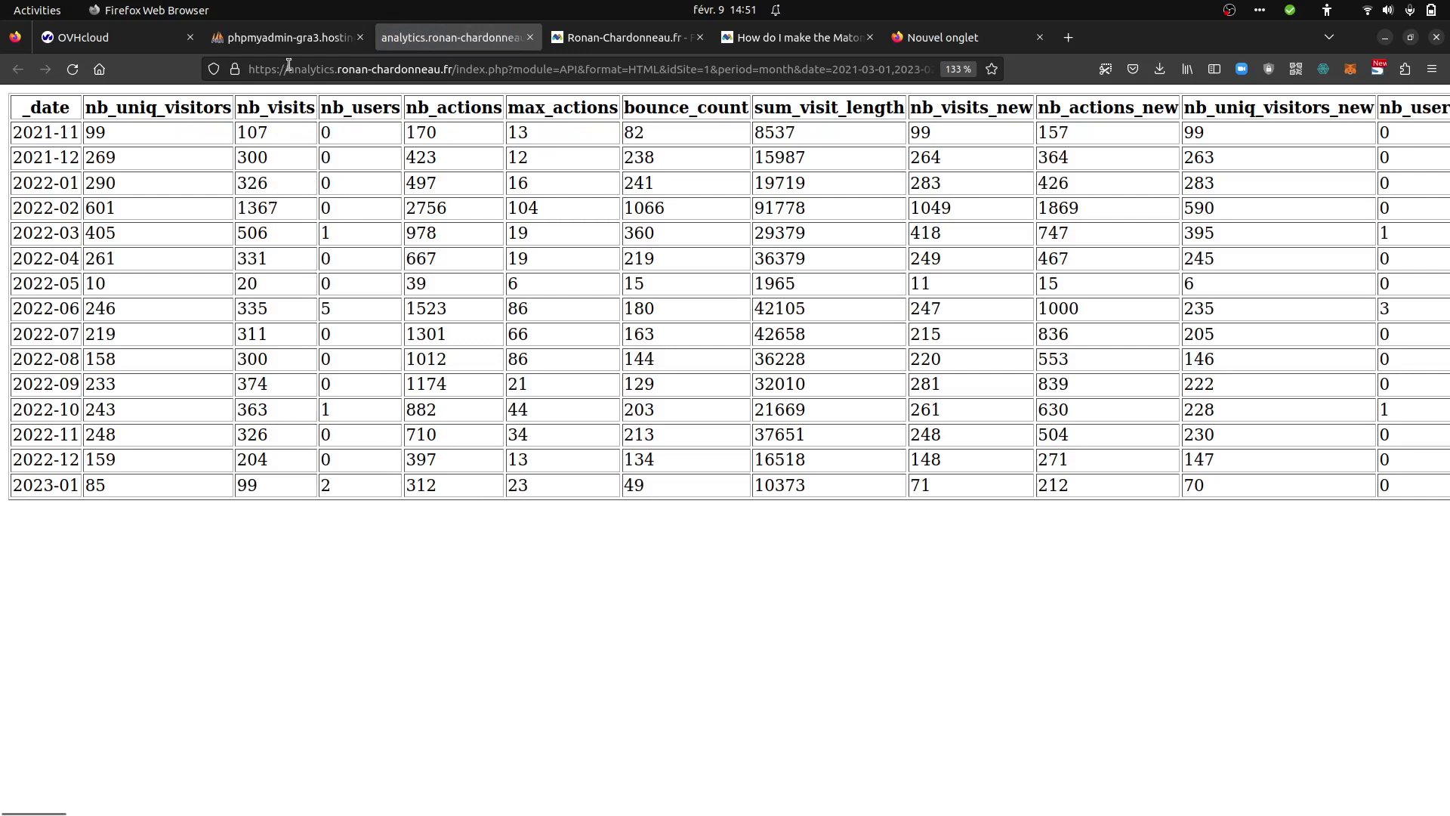
# - Compare the January and February 2022 visits in the phpMyAdmin result with the nb_visits column of the Matomo HTML export
pyautogui.click(287, 37)
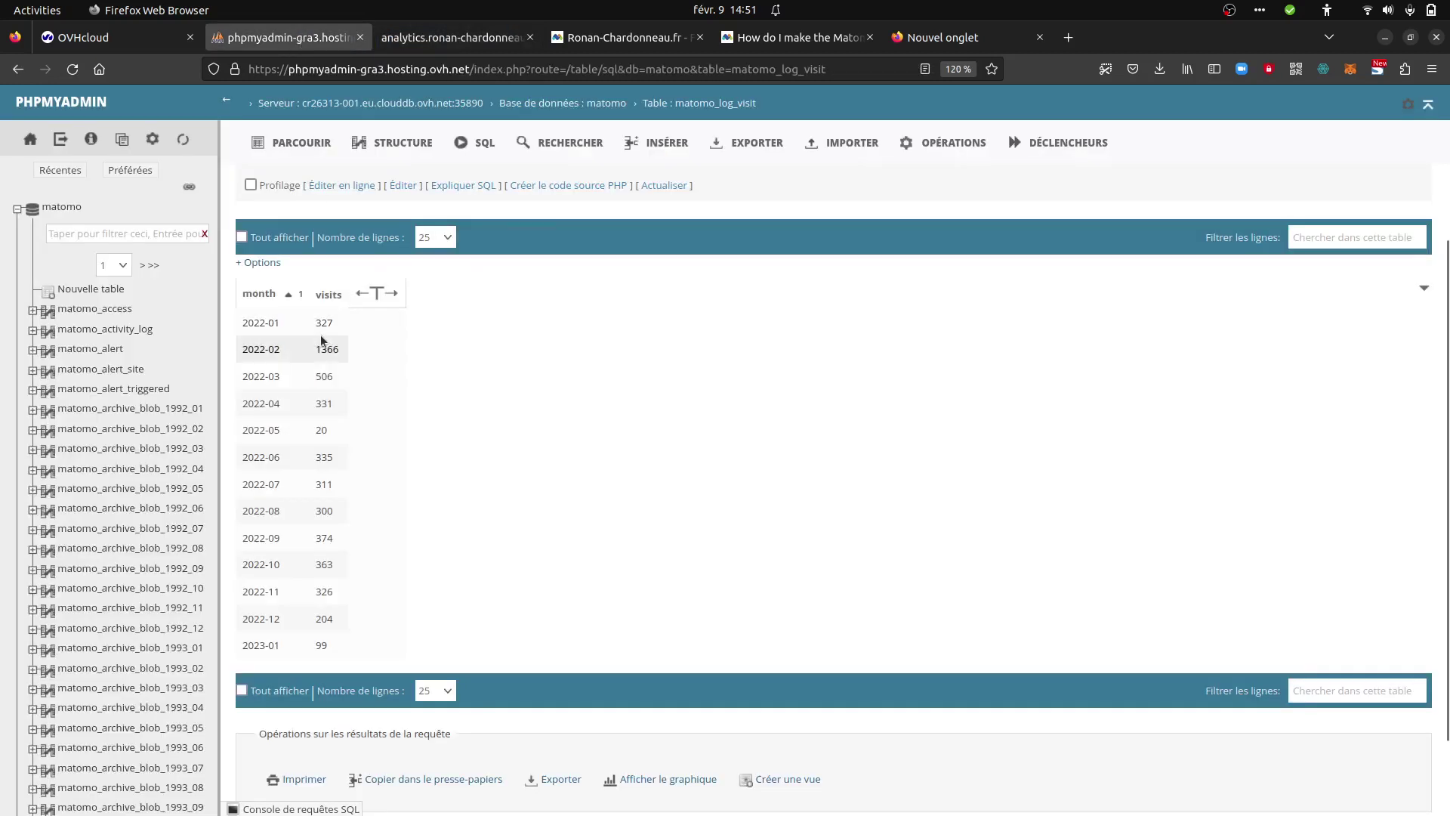
pyautogui.click(489, 37)
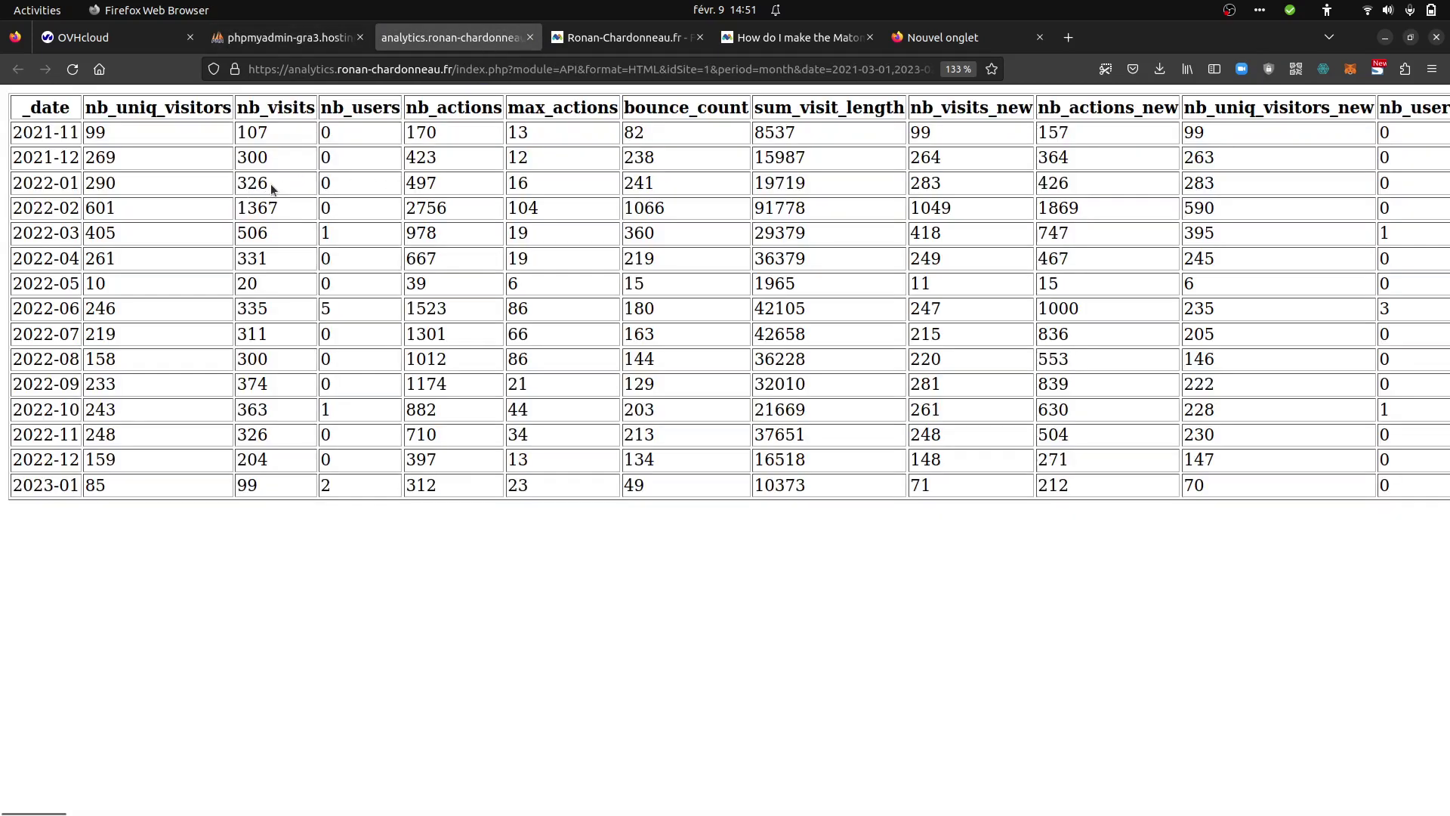
pyautogui.moveTo(271, 189); pyautogui.dragTo(238, 202)
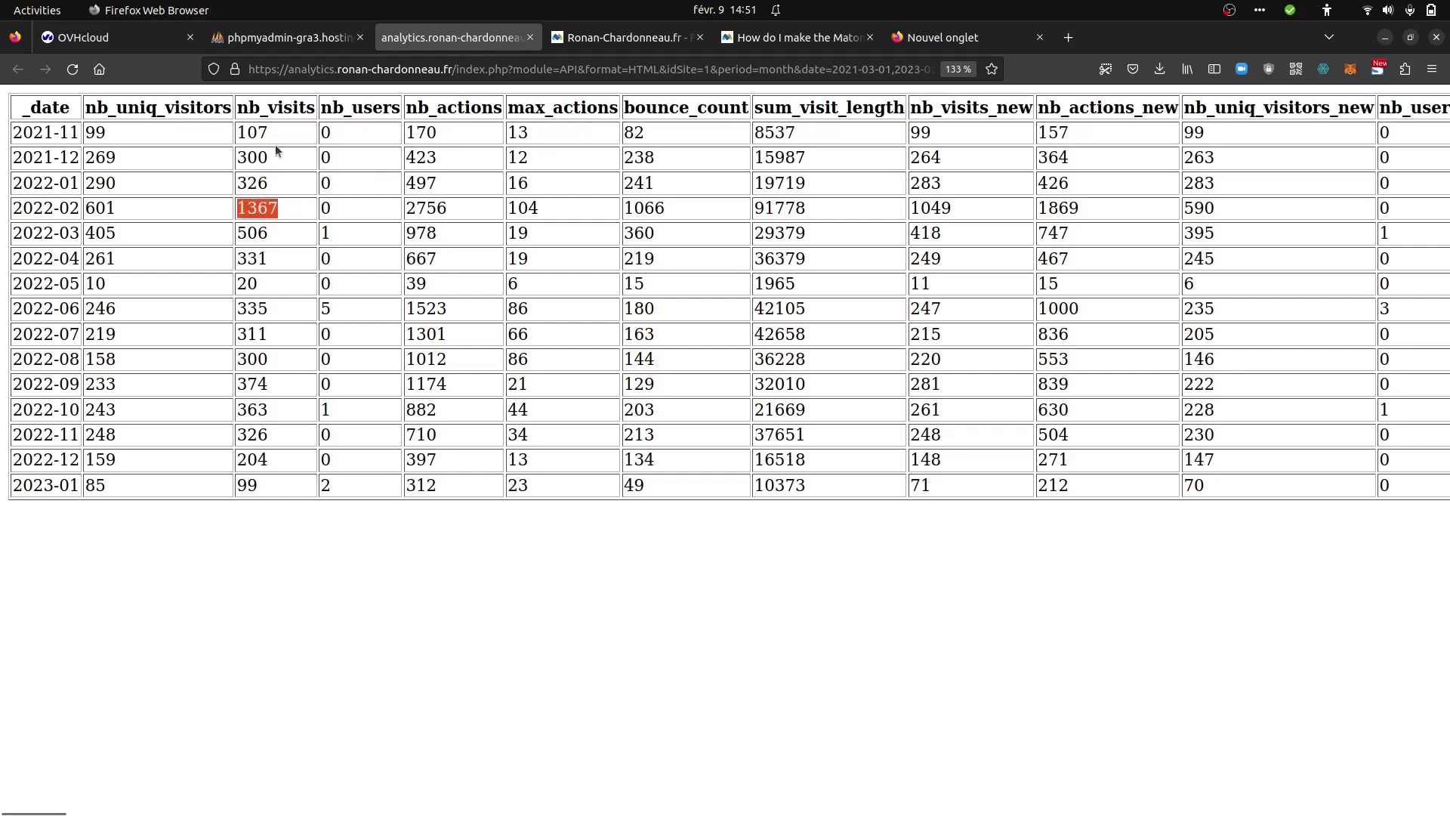
pyautogui.click(306, 43)
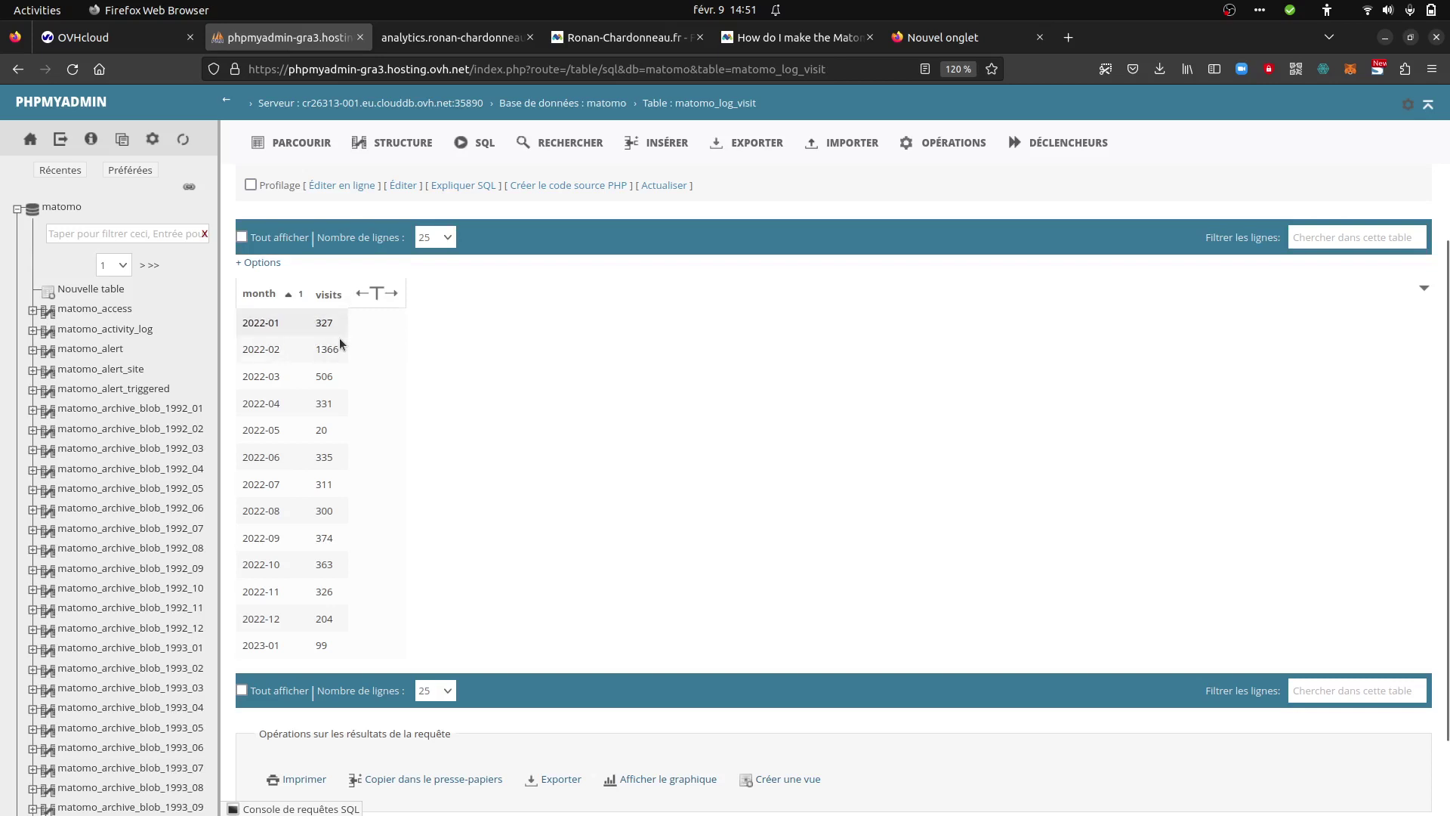
pyautogui.click(432, 38)
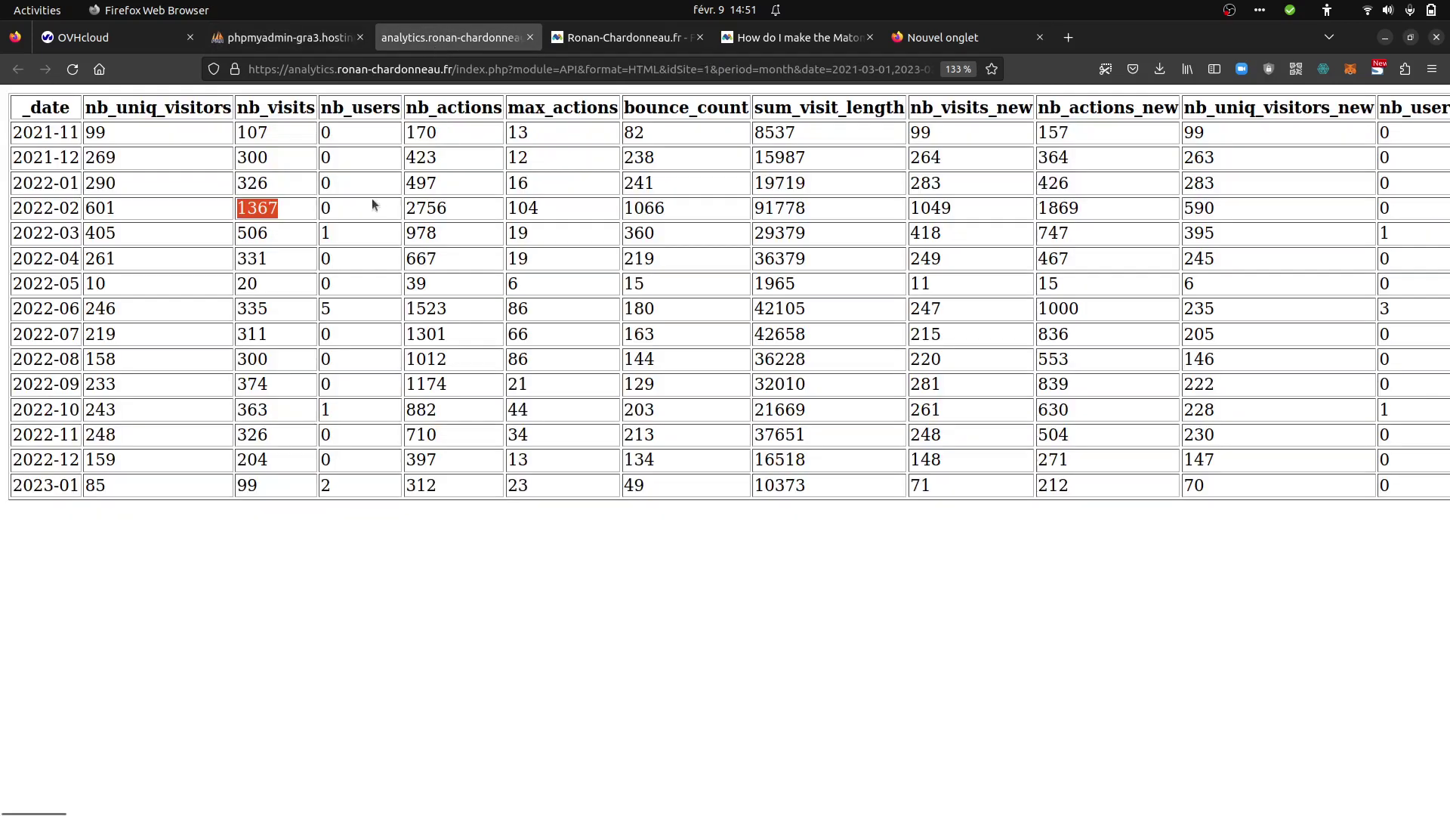
# - Compare the monthly visits from March 2022 onward between the Matomo export and the phpMyAdmin result, and return to Matomo's Visits Over Time graph
pyautogui.doubleClick(265, 234)
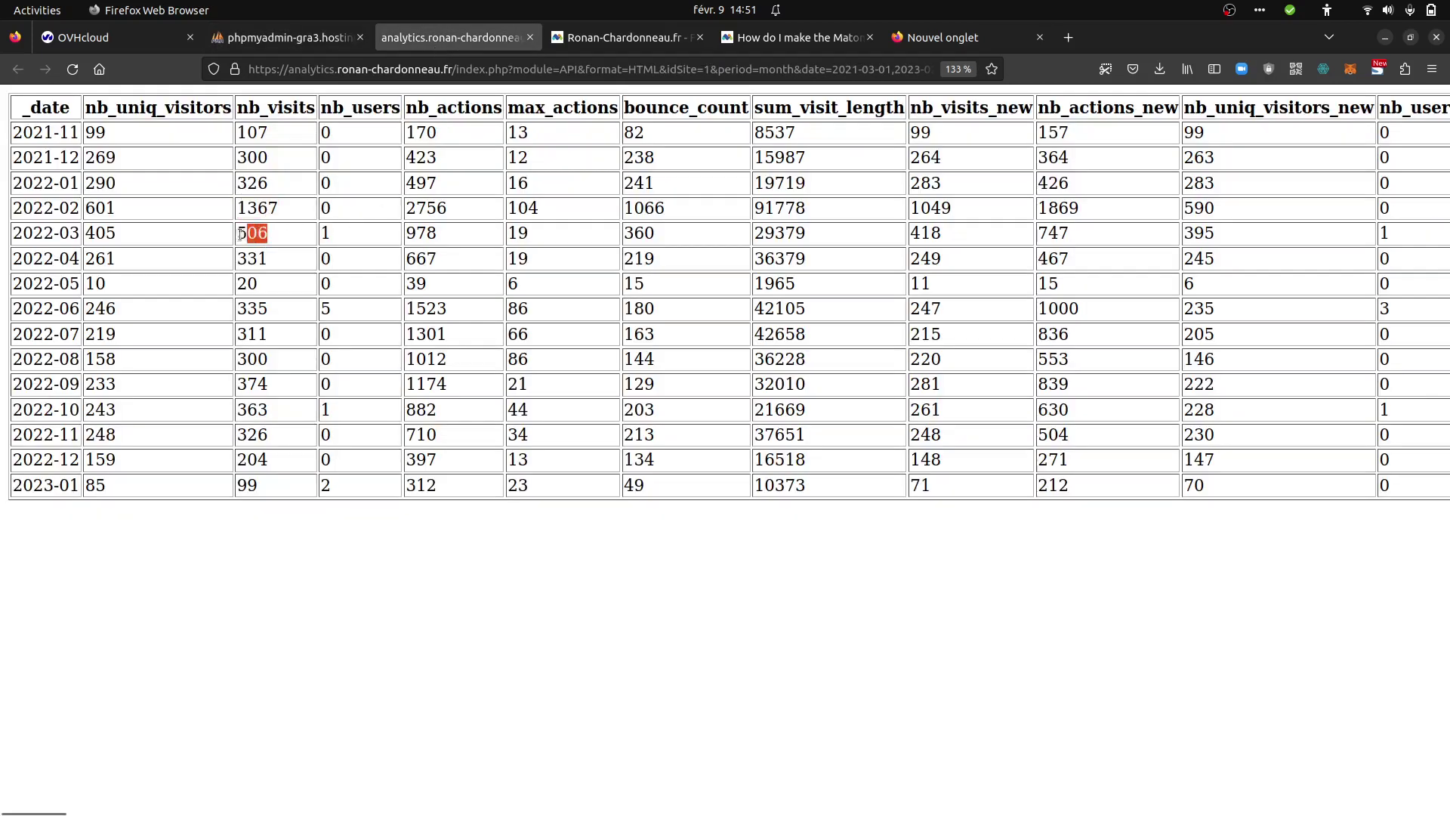
pyautogui.click(279, 38)
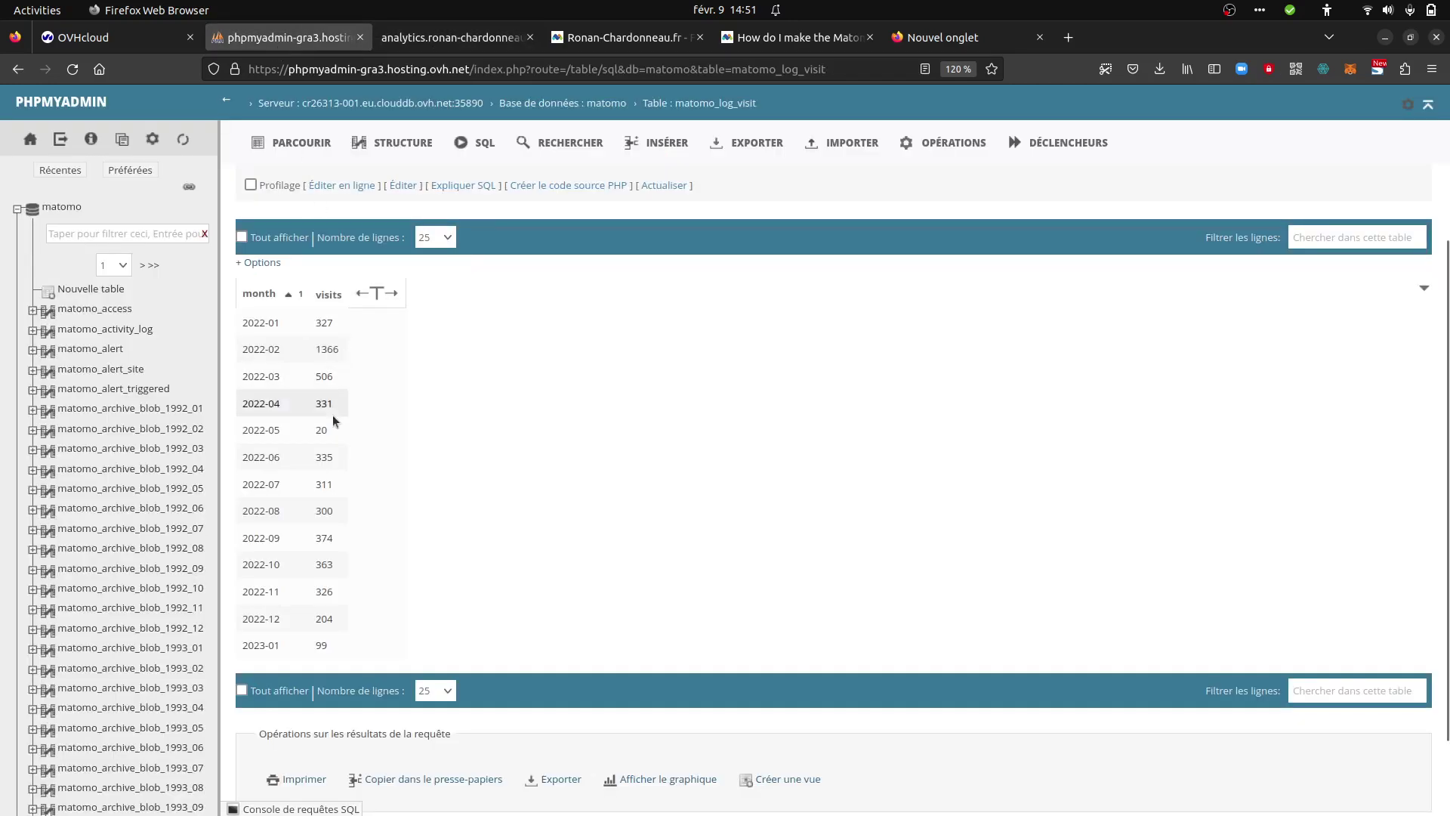
pyautogui.click(451, 38)
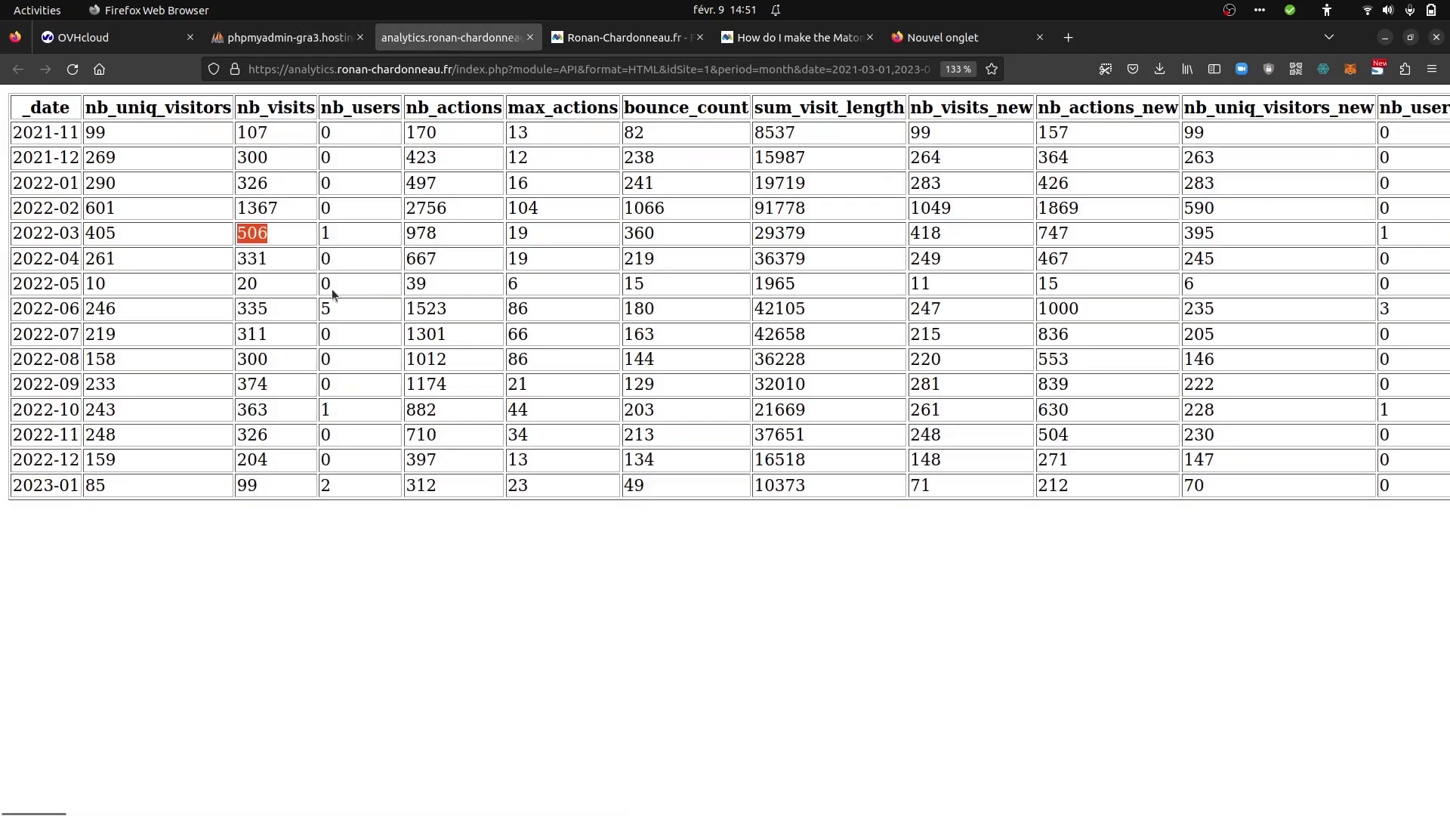
pyautogui.click(346, 40)
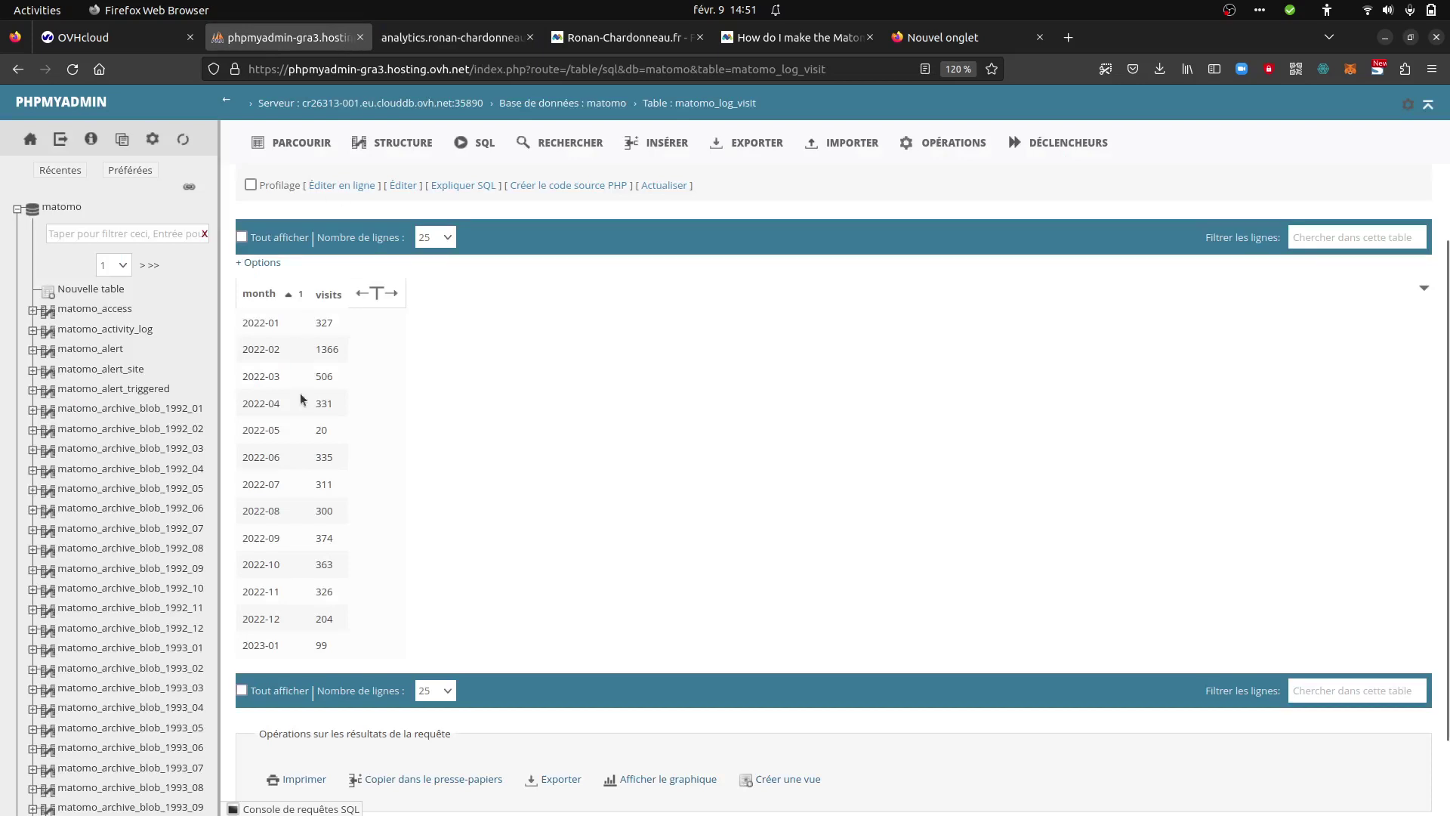
pyautogui.click(445, 38)
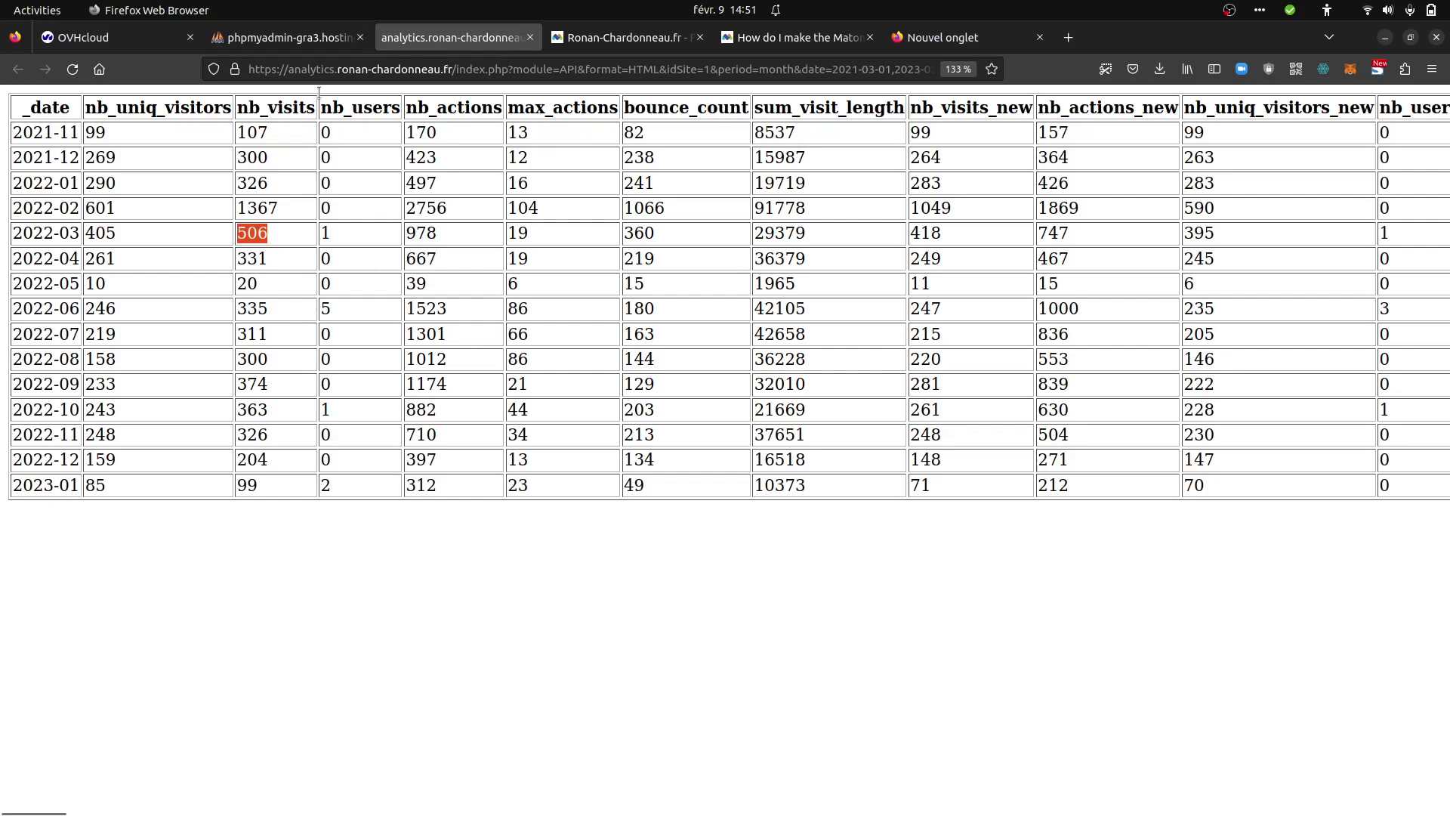
pyautogui.click(268, 36)
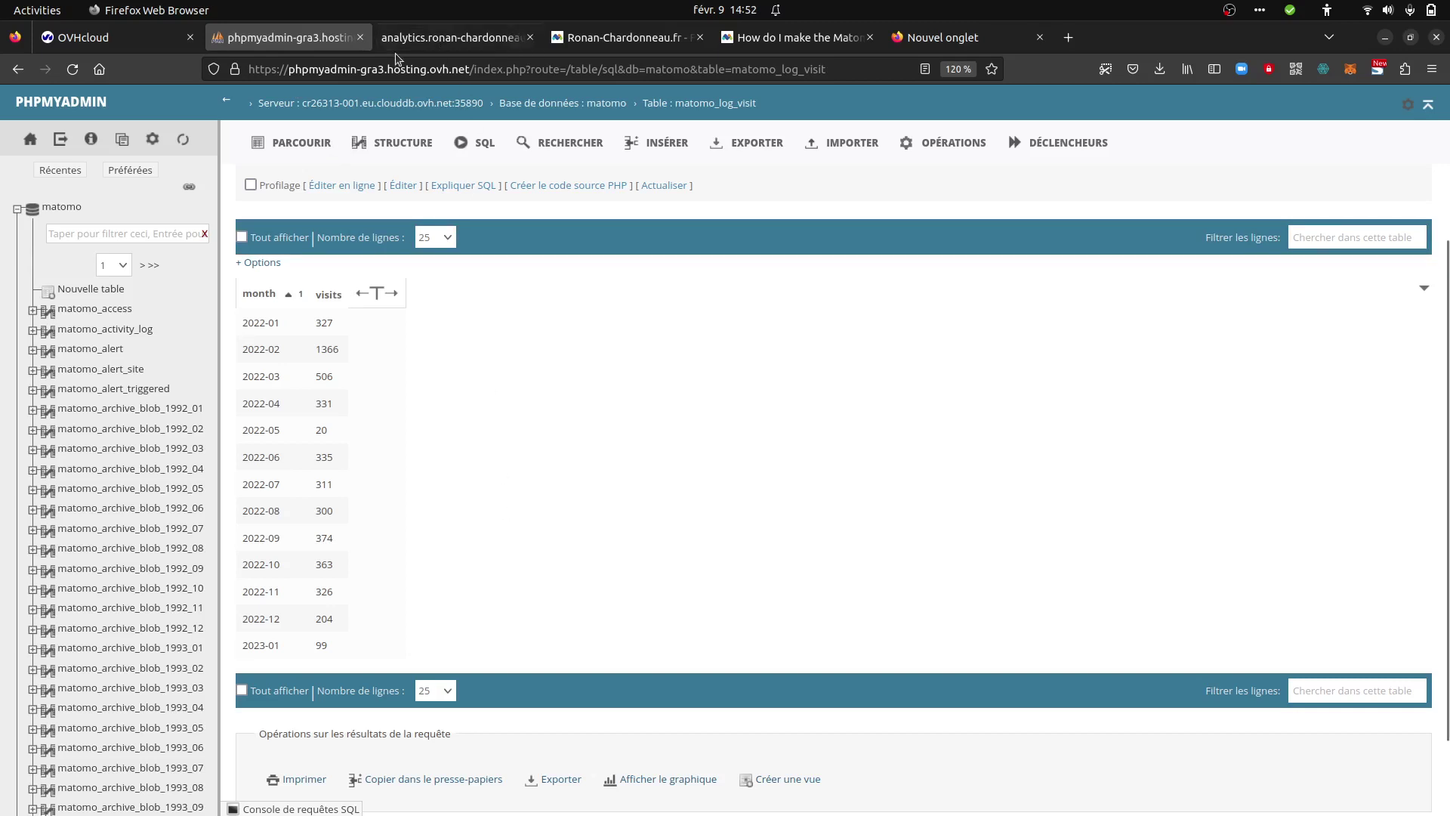
pyautogui.click(439, 44)
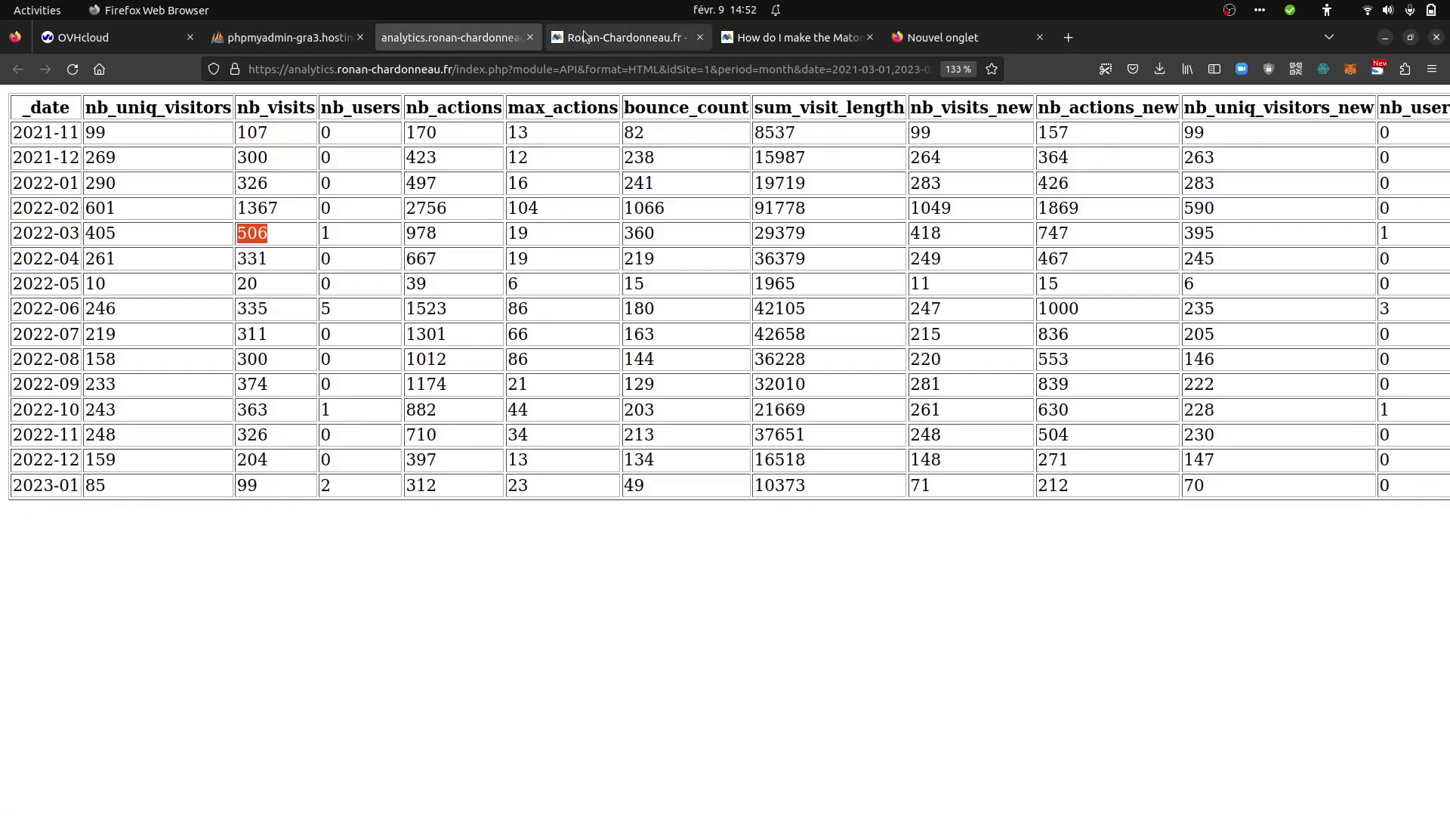
pyautogui.click(623, 37)
pyautogui.click(746, 245)
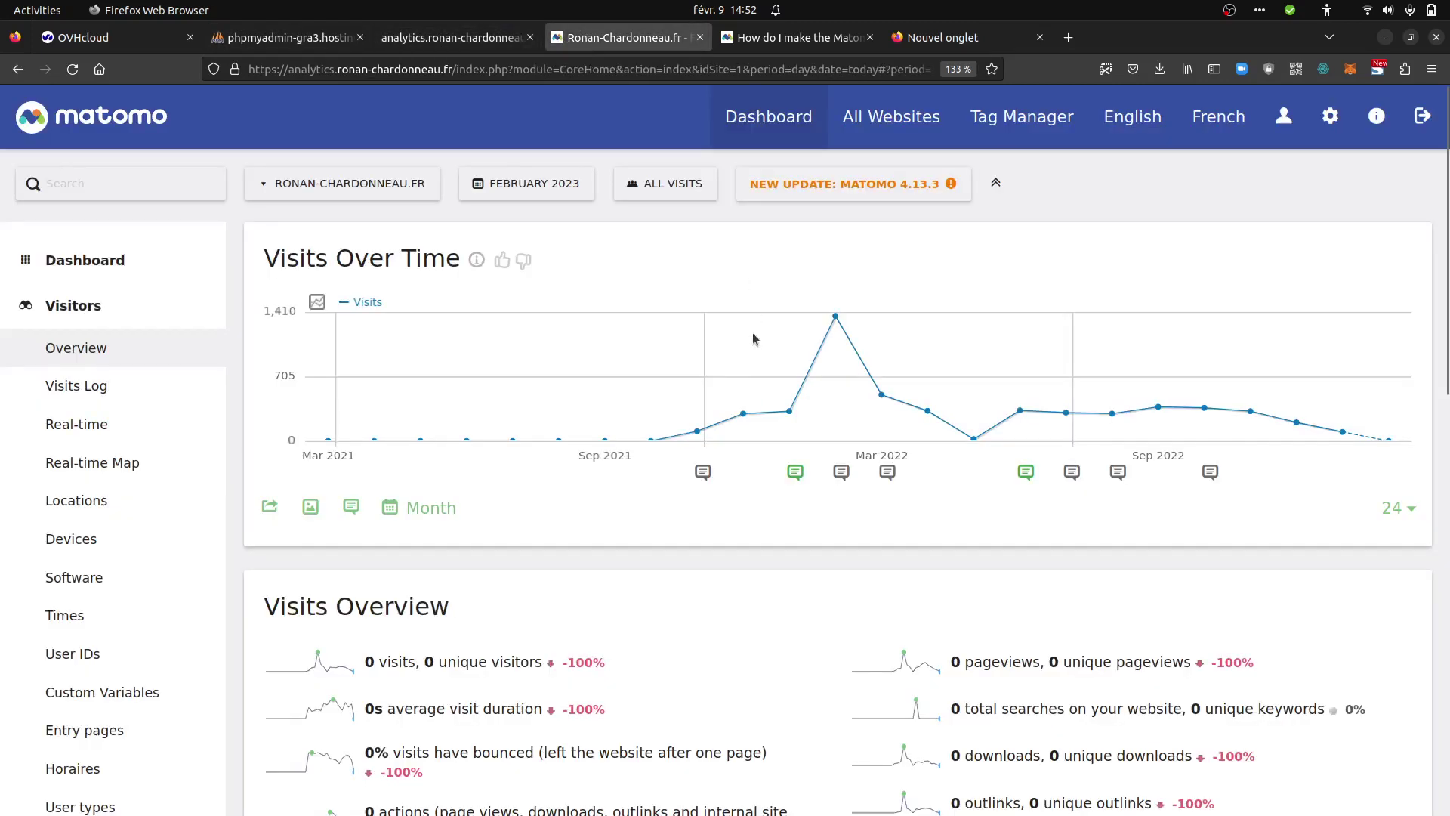